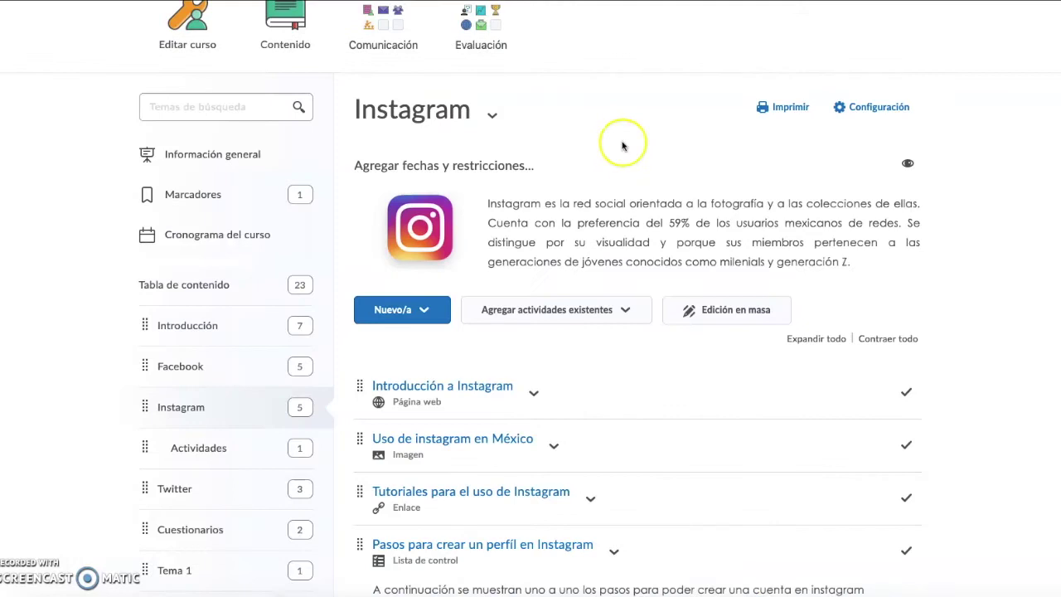
Examine the topics in the demo course's Instagram module and its Actividades submodule
{"action": "scroll", "coordinate": [616, 154], "scroll_direction": "down", "scroll_amount": 1}
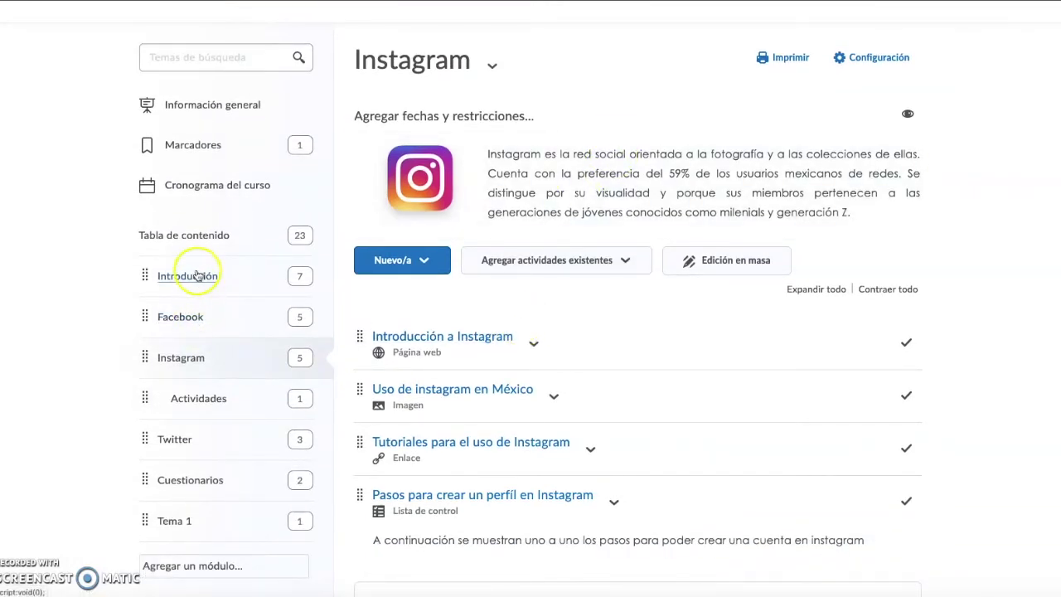
{"action": "scroll", "coordinate": [199, 275], "scroll_direction": "down", "scroll_amount": 1}
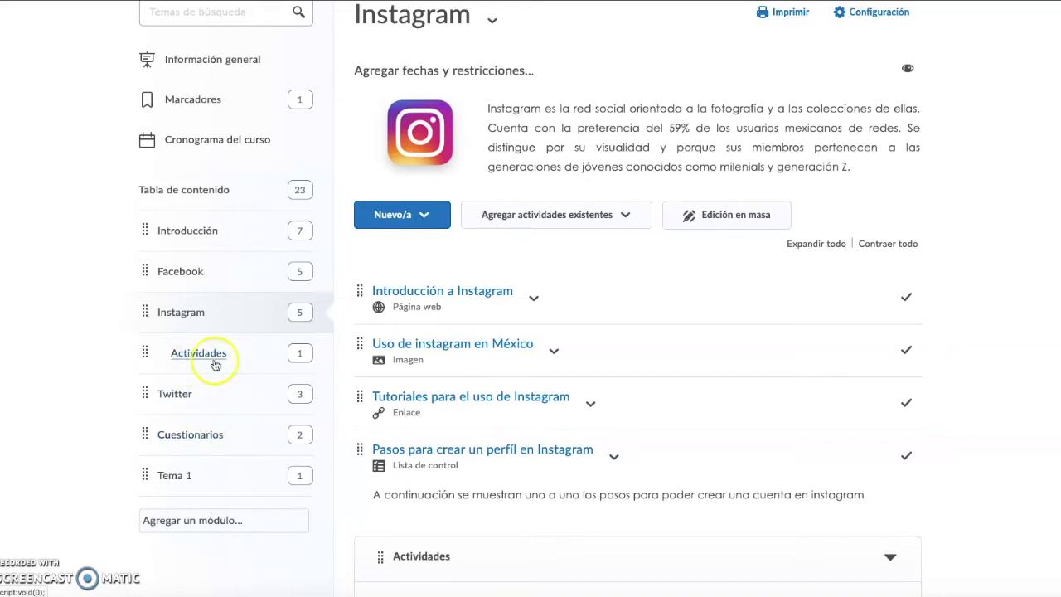
{"action": "scroll", "coordinate": [509, 487], "scroll_direction": "down", "scroll_amount": 1}
{"action": "scroll", "coordinate": [511, 486], "scroll_direction": "down", "scroll_amount": 1}
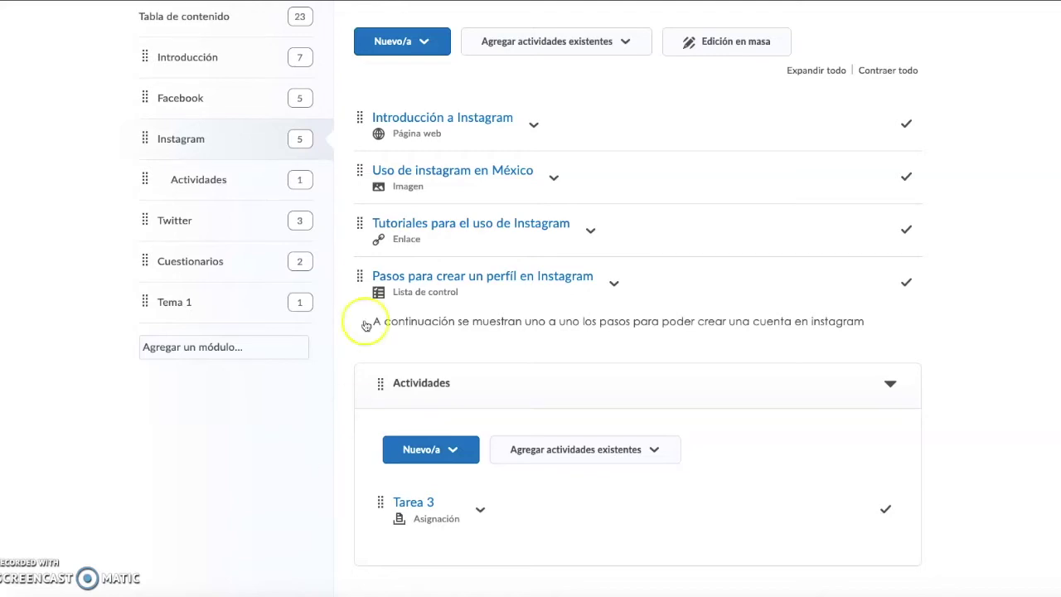
{"action": "left_click", "coordinate": [469, 372]}
{"action": "left_click", "coordinate": [403, 390]}
{"action": "left_click", "coordinate": [225, 129]}
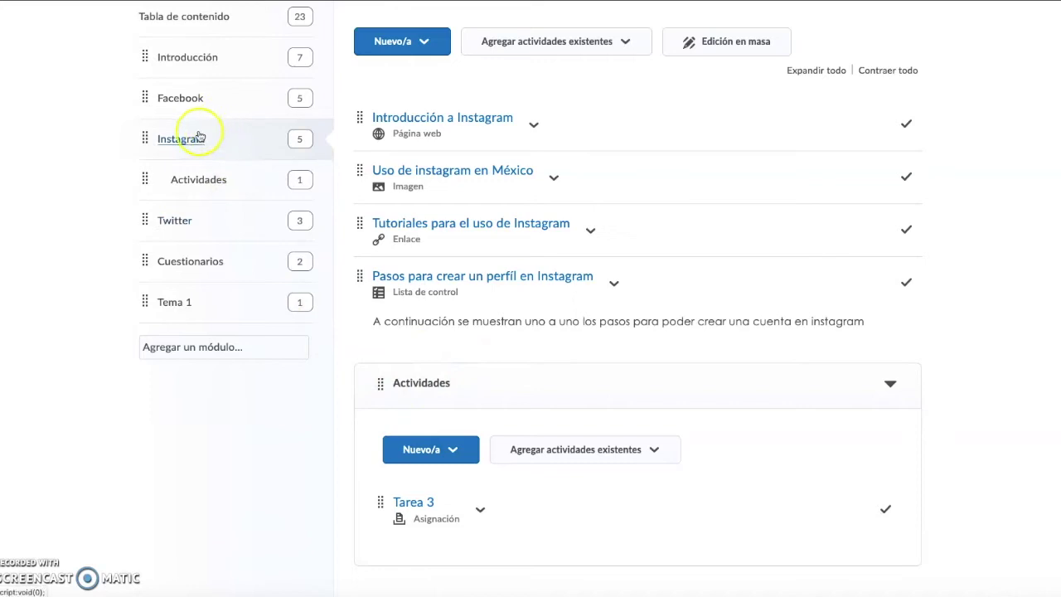
{"action": "left_click", "coordinate": [423, 393]}
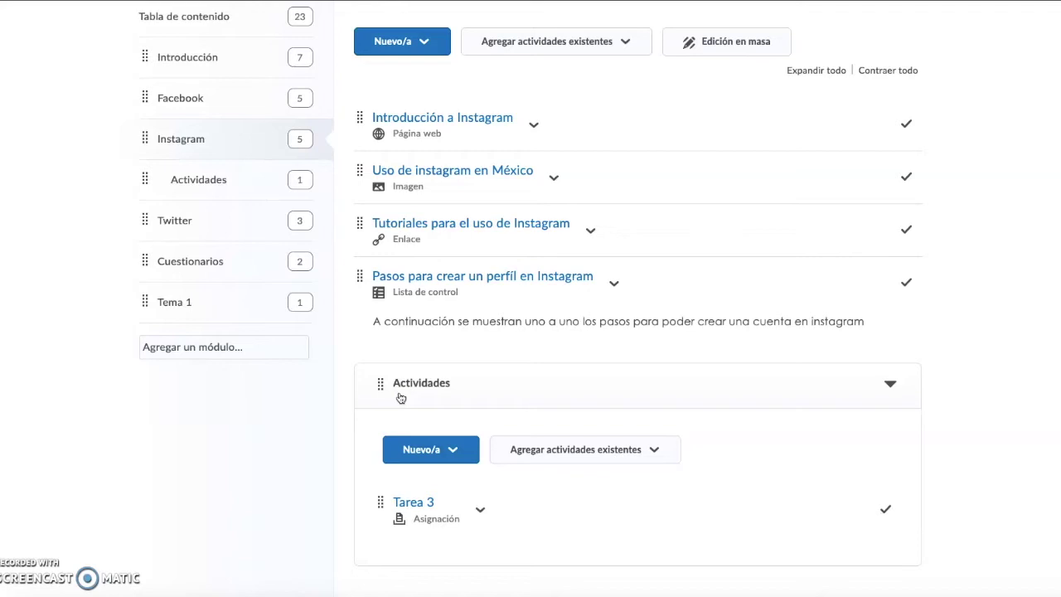
{"action": "scroll", "coordinate": [431, 395], "scroll_direction": "up", "scroll_amount": 1}
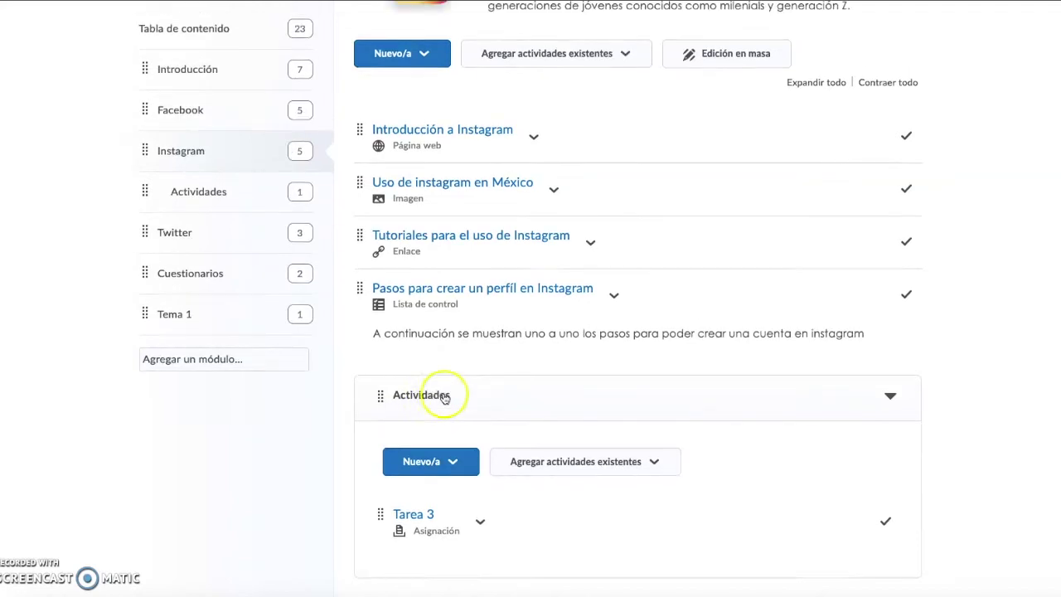
{"action": "scroll", "coordinate": [442, 398], "scroll_direction": "up", "scroll_amount": 1}
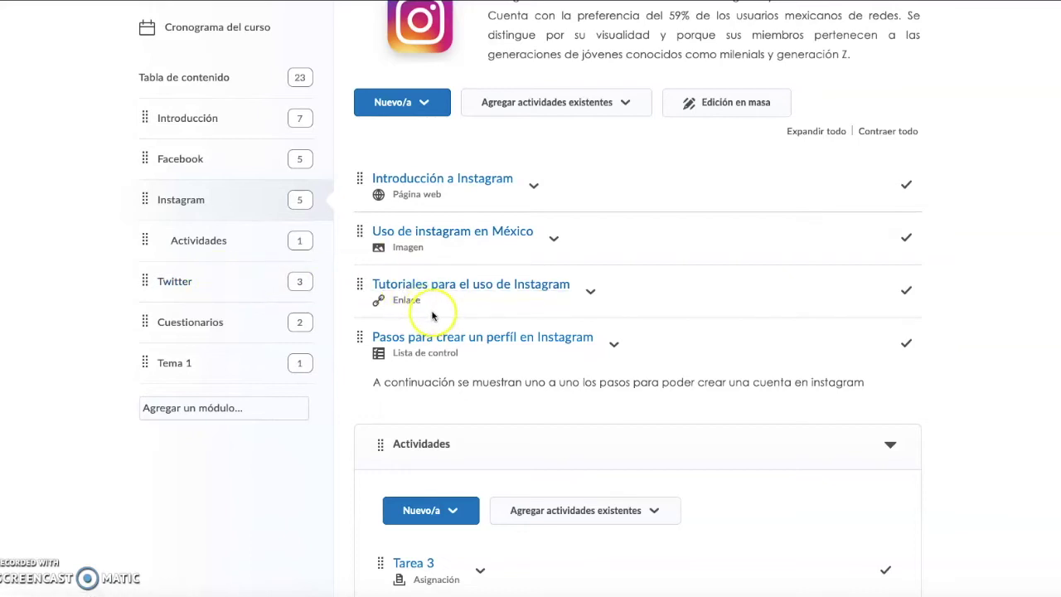
{"action": "scroll", "coordinate": [419, 359], "scroll_direction": "down", "scroll_amount": 3}
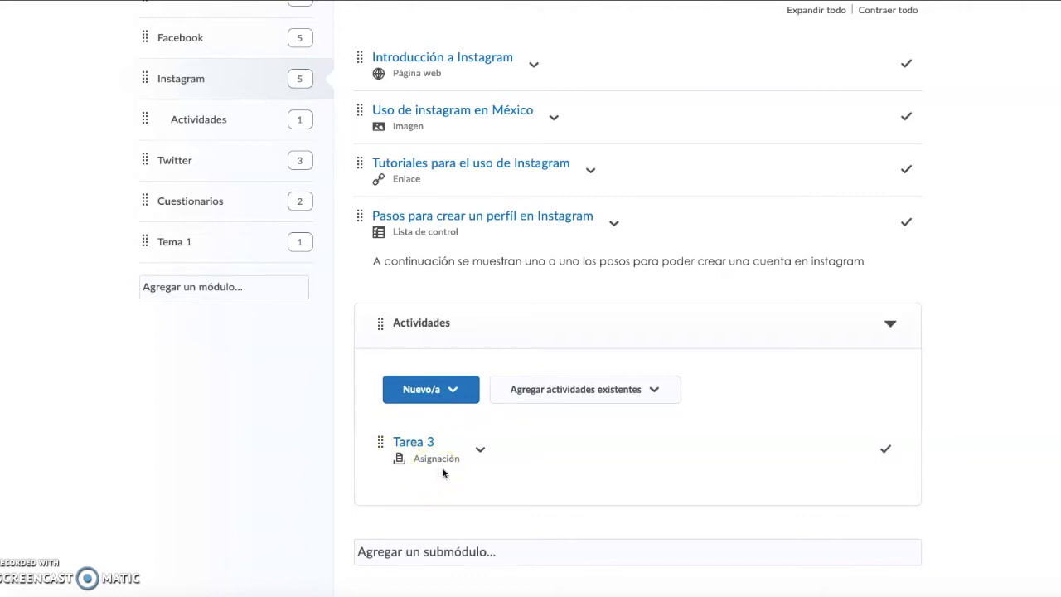
{"action": "scroll", "coordinate": [444, 471], "scroll_direction": "up", "scroll_amount": 5}
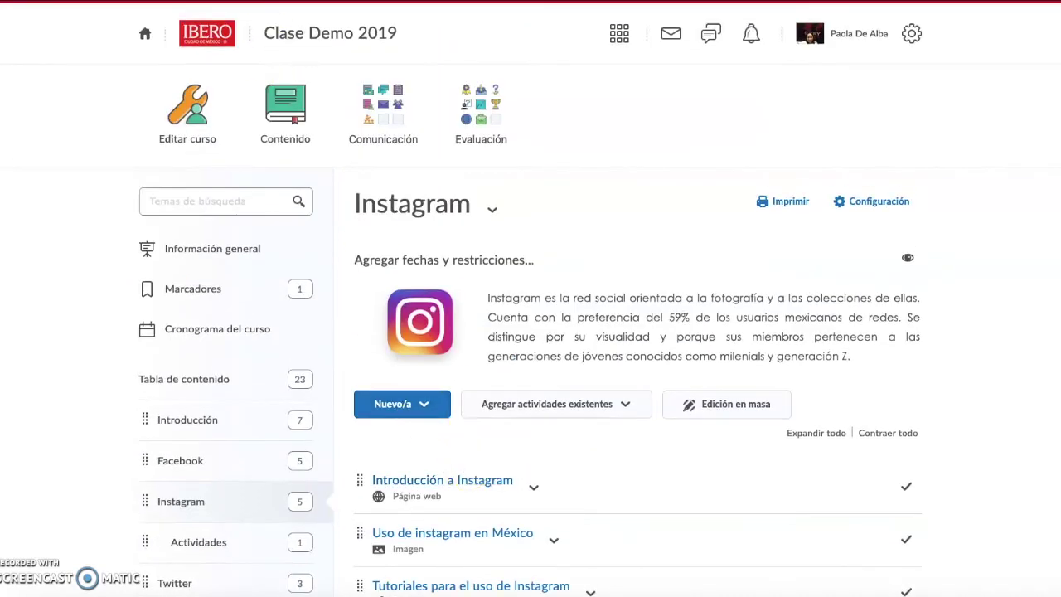
Open the content area of the empty course and add a module named "Lecturas"
{"action": "left_click", "coordinate": [304, 114]}
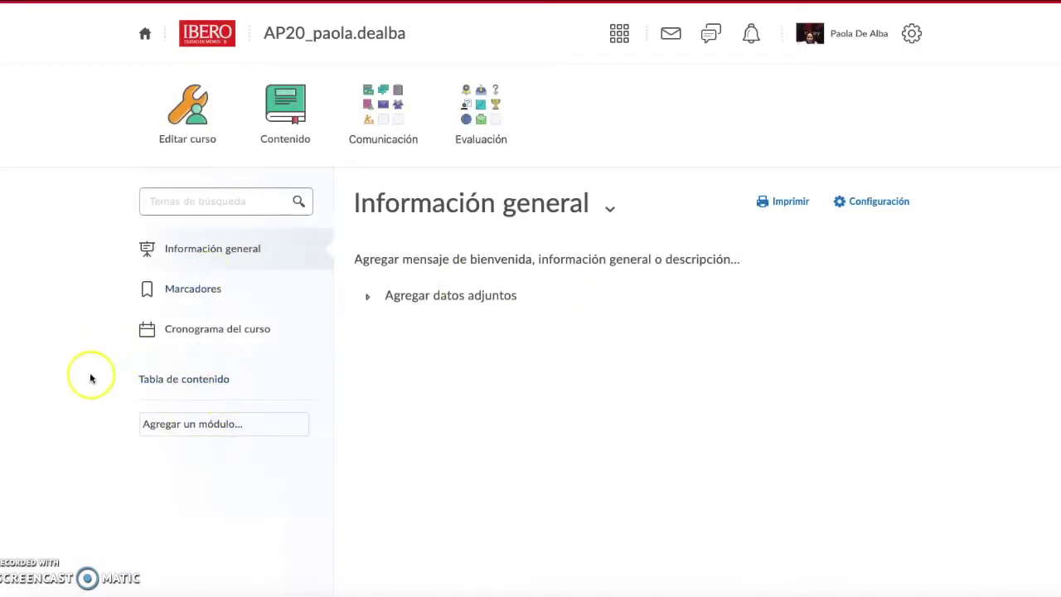
{"action": "left_click", "coordinate": [201, 429]}
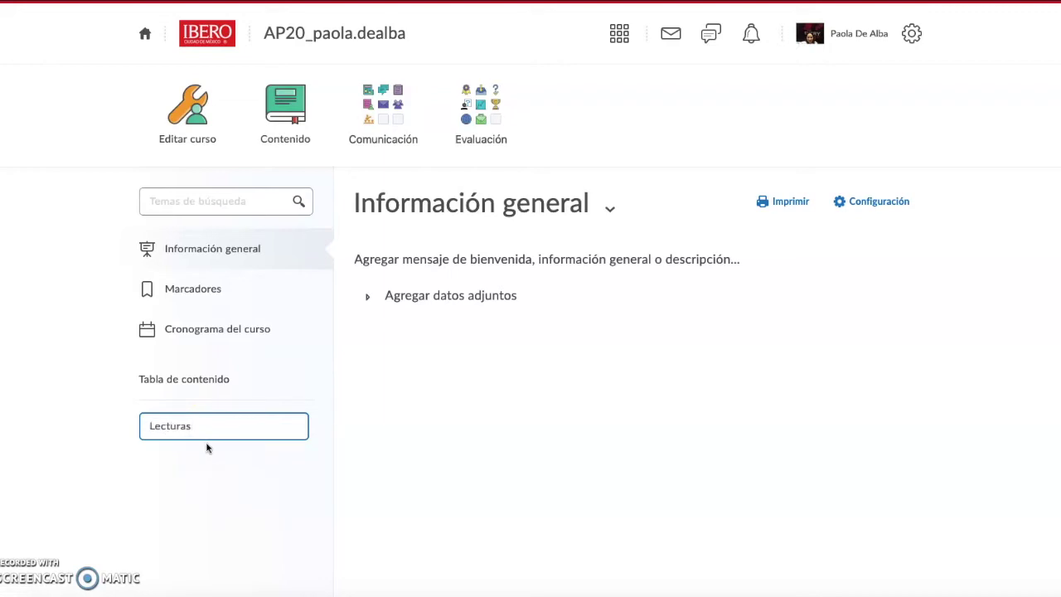
{"action": "key", "text": "Return"}
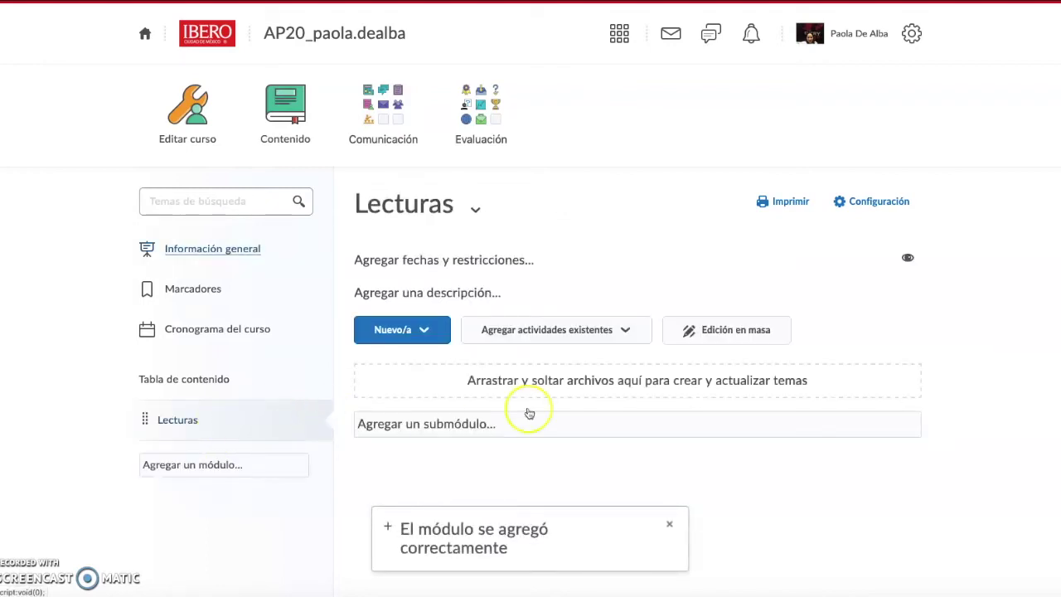
{"action": "left_click", "coordinate": [674, 524]}
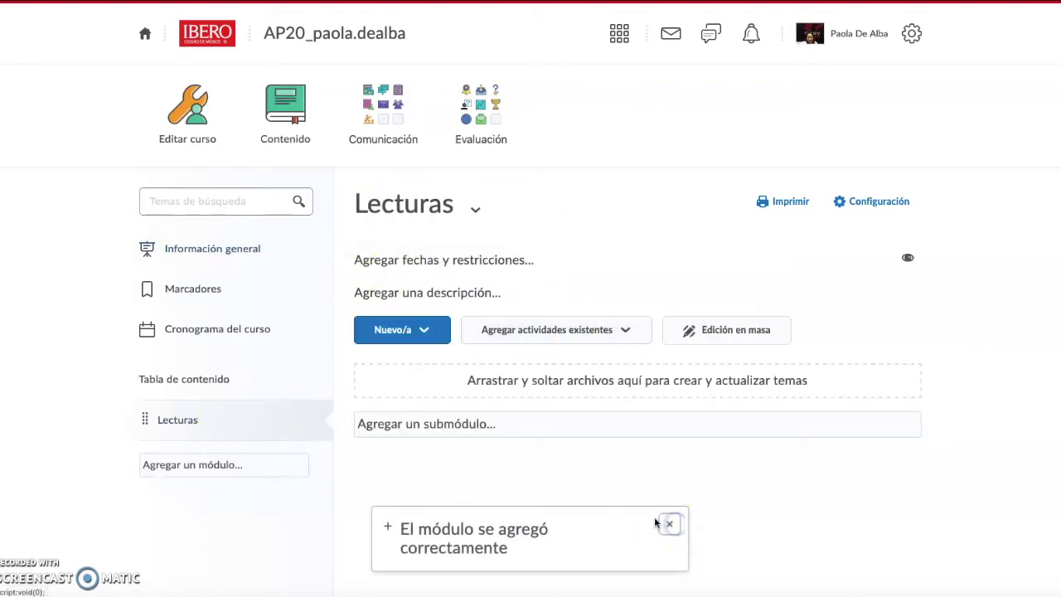
Open the description editor of the Lecturas module and update it without entering any text
{"action": "left_click", "coordinate": [456, 296]}
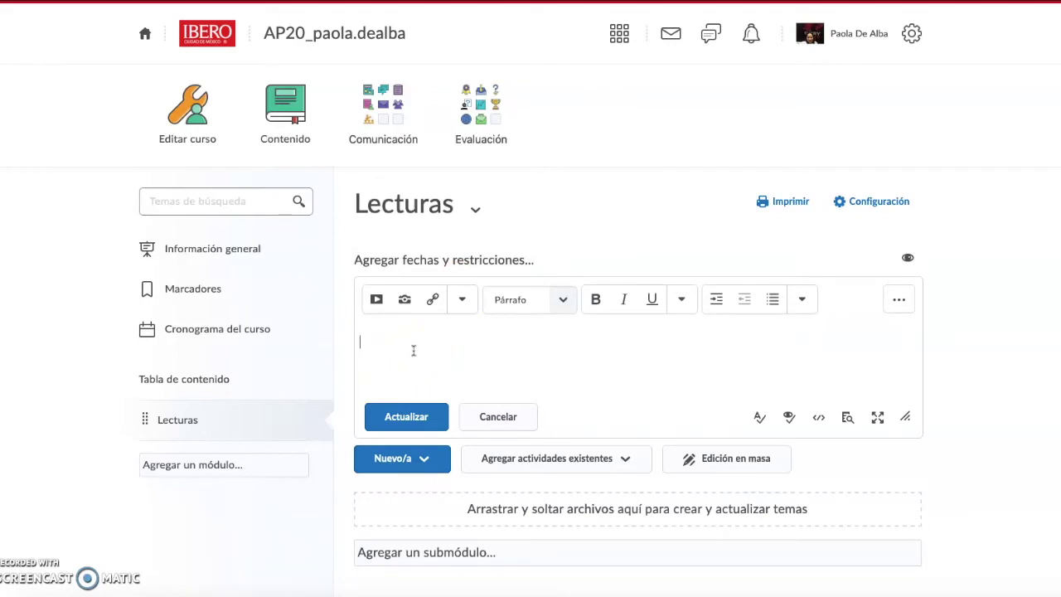
{"action": "left_click", "coordinate": [407, 417]}
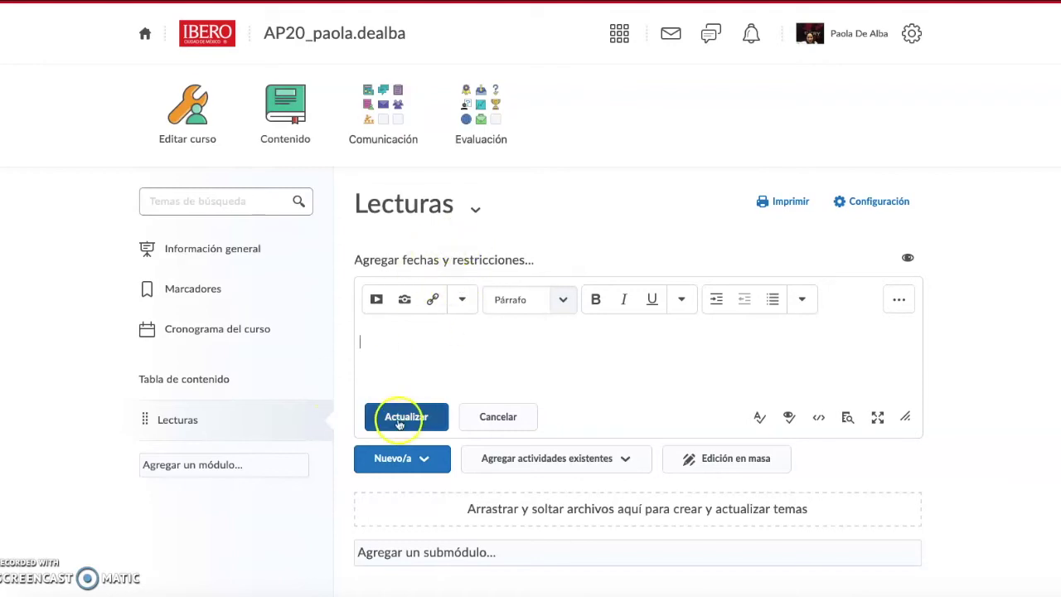
{"action": "left_click", "coordinate": [421, 355]}
{"action": "left_click", "coordinate": [414, 416]}
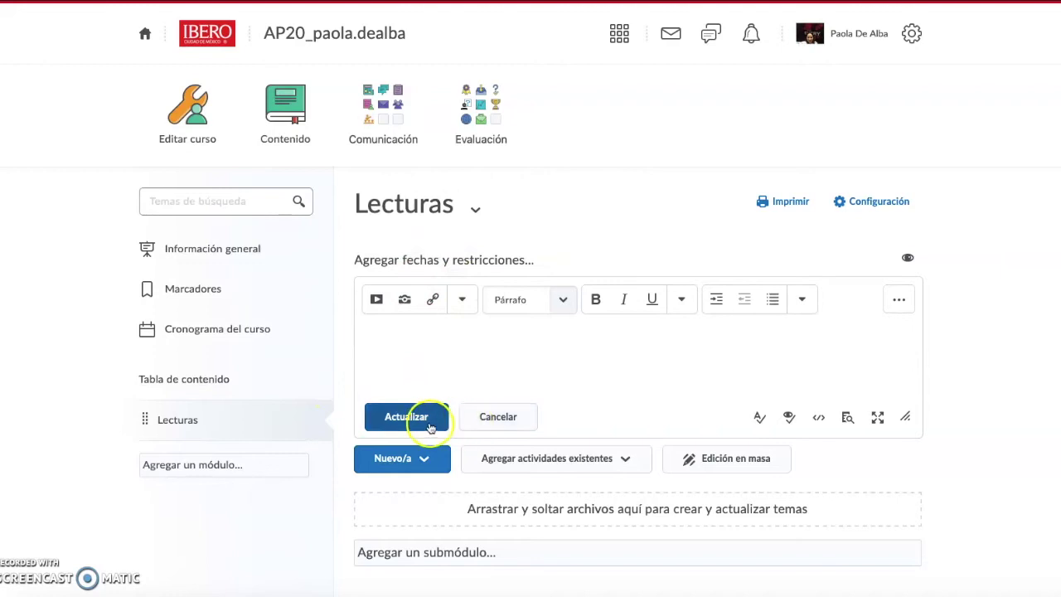
{"action": "left_click", "coordinate": [419, 417]}
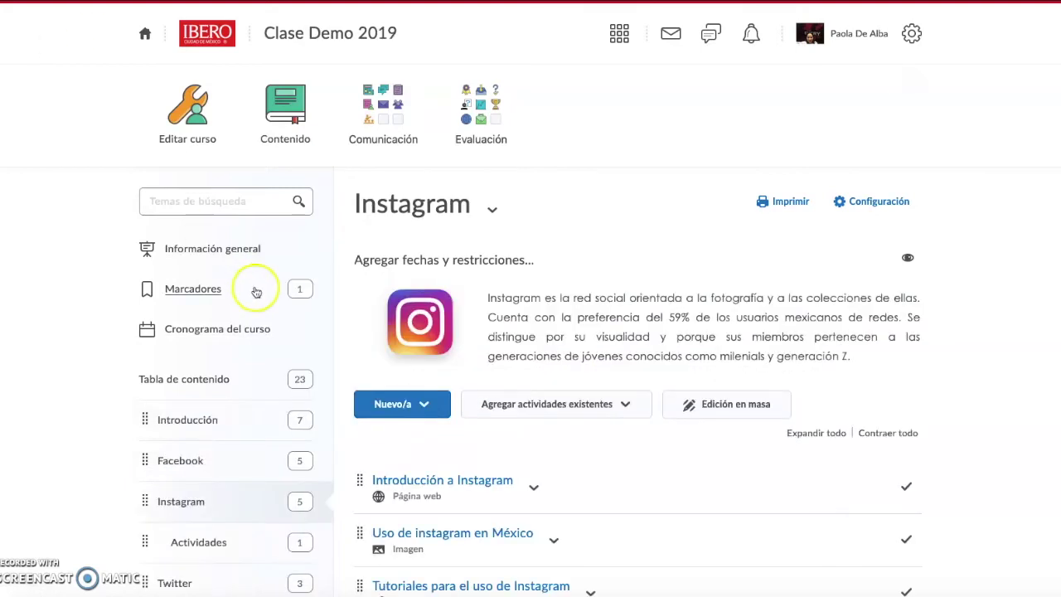
Add a submodule named "Lecturas tema 1" inside the Lecturas module
{"action": "scroll", "coordinate": [424, 447], "scroll_direction": "down", "scroll_amount": 1}
{"action": "scroll", "coordinate": [424, 447], "scroll_direction": "down", "scroll_amount": 3}
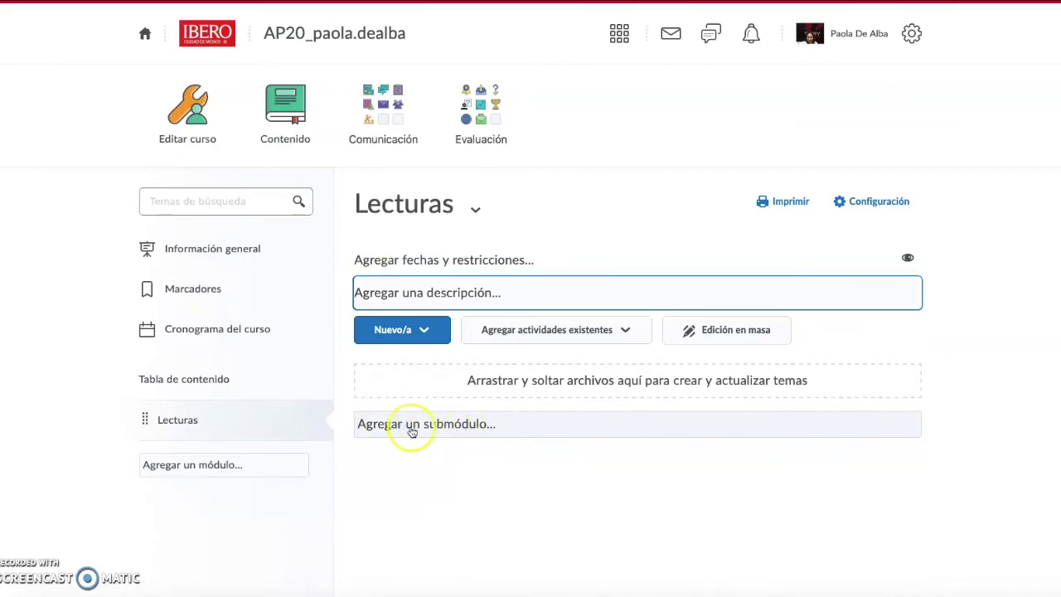
{"action": "left_click", "coordinate": [412, 430]}
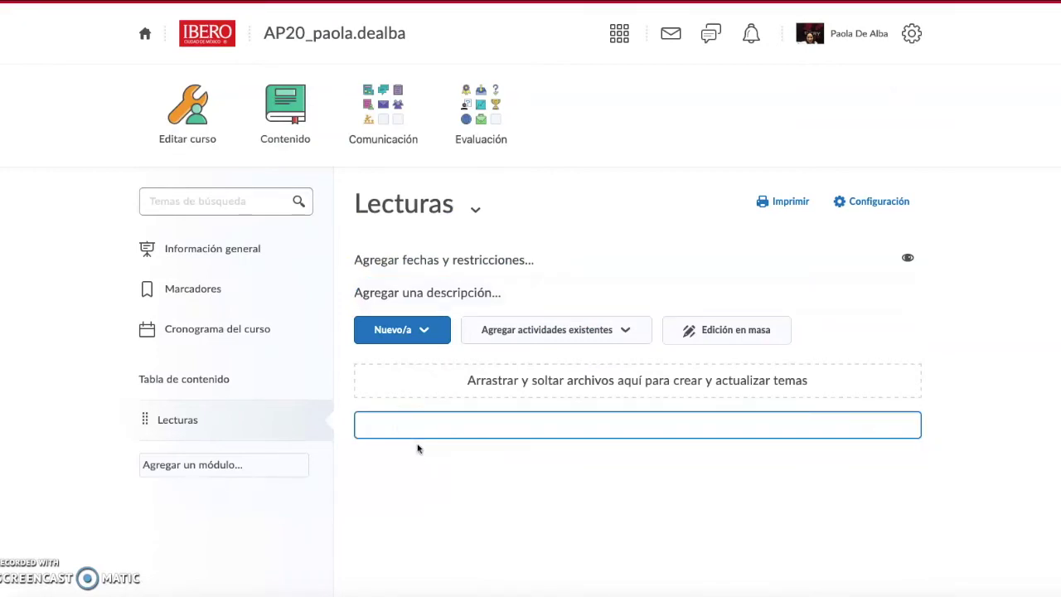
{"action": "type", "text": "Lecturas tema 1"}
{"action": "key", "text": "Return"}
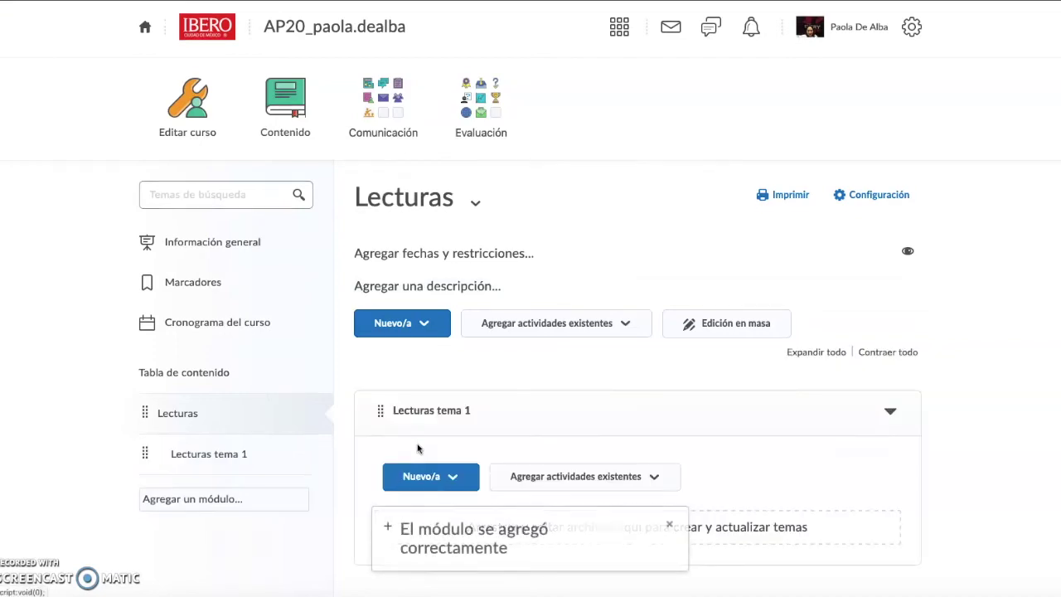
{"action": "left_click", "coordinate": [668, 524]}
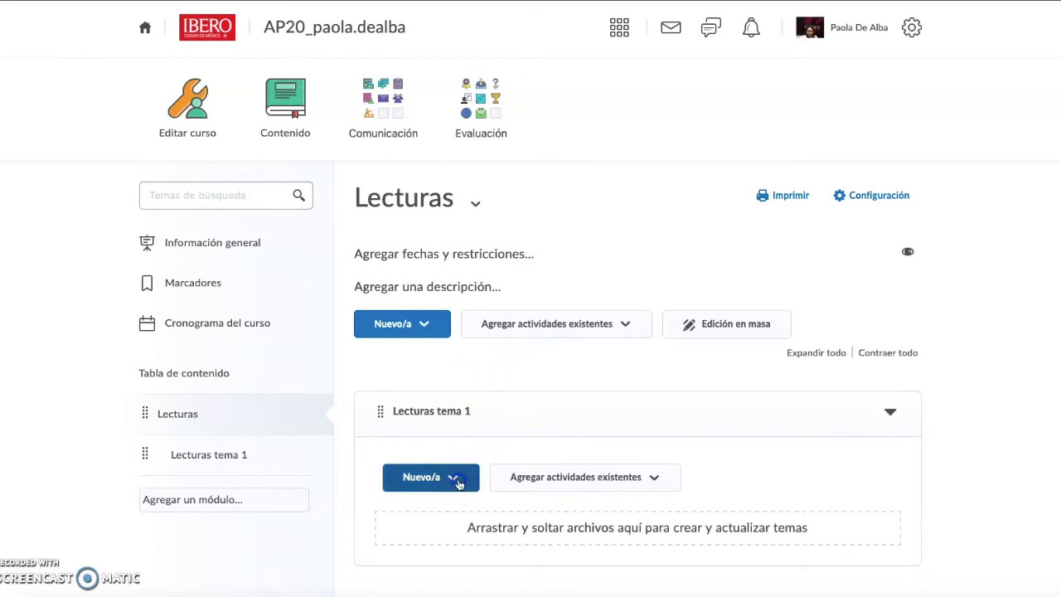
Upload the FINAL_COMP DIG SUJ PDF, cadenas.xlsx and primavera_20.xlsx from the desktop into the Lecturas tema 1 submodule
{"action": "left_click", "coordinate": [457, 479]}
{"action": "left_click", "coordinate": [454, 58]}
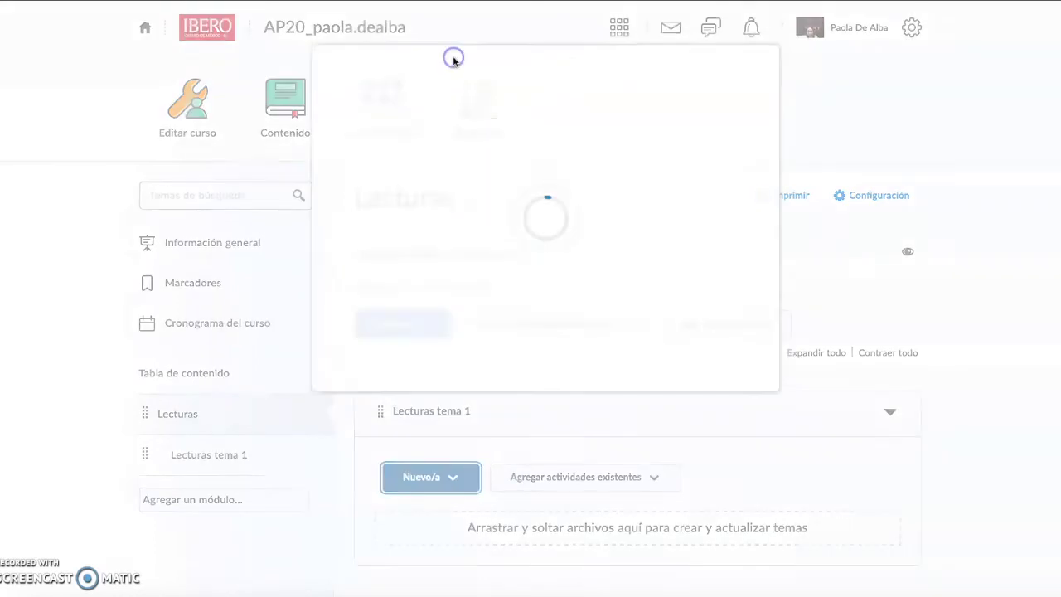
{"action": "left_click", "coordinate": [391, 142]}
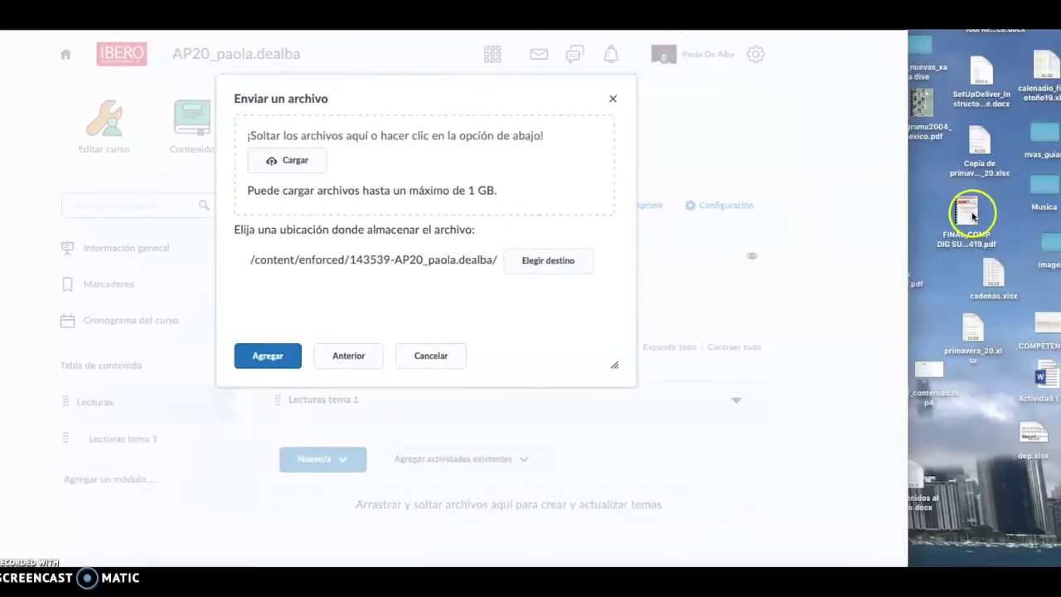
{"action": "left_click", "coordinate": [973, 216]}
{"action": "left_click", "coordinate": [991, 280], "text": "super"}
{"action": "left_click", "coordinate": [974, 325], "text": "super"}
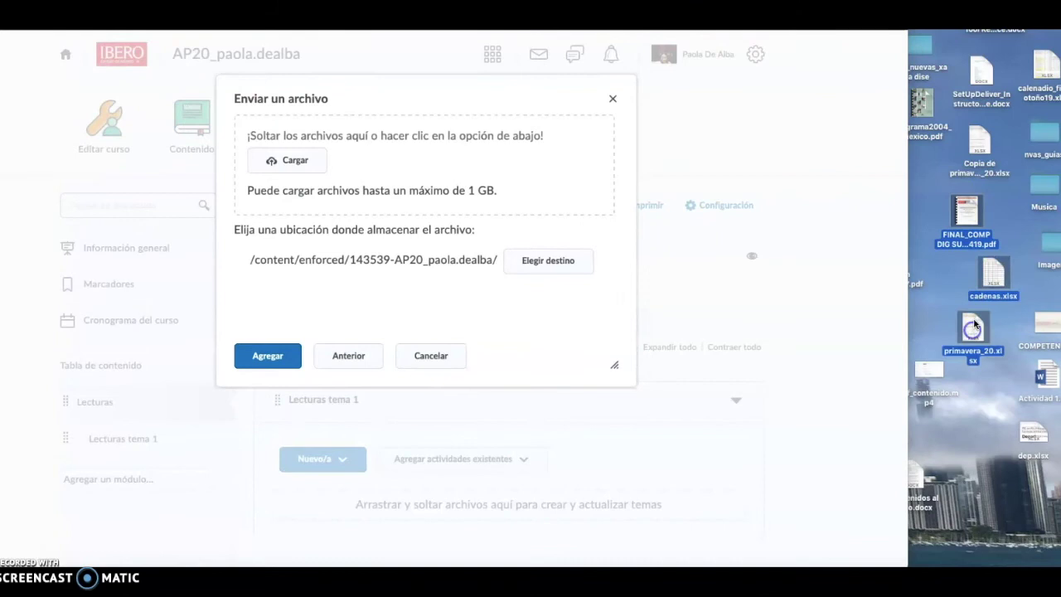
{"action": "left_click_drag", "start_coordinate": [964, 201], "coordinate": [434, 172]}
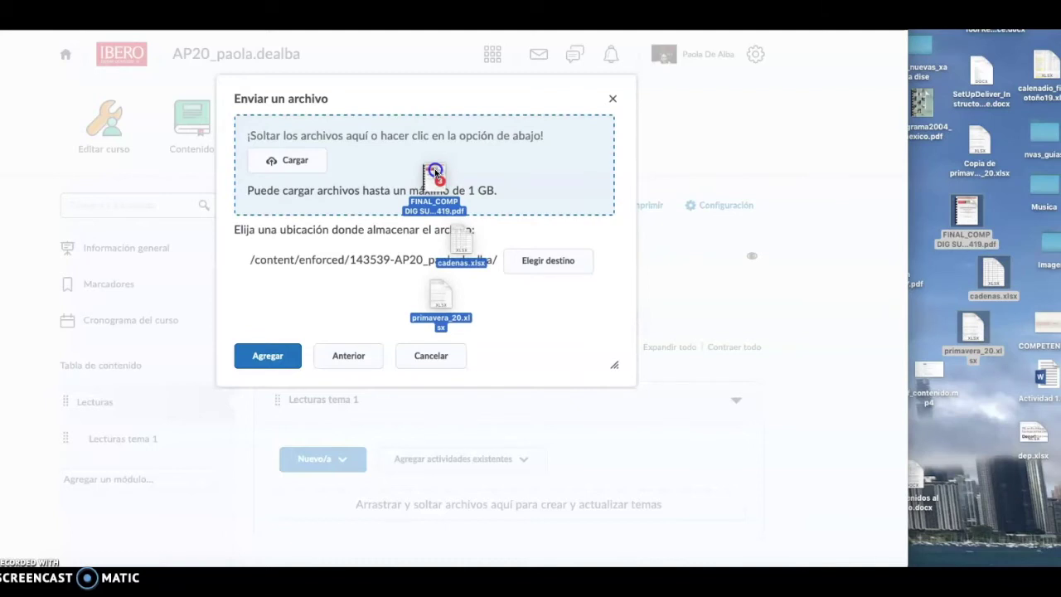
{"action": "mouse_move", "coordinate": [434, 172]}
{"action": "left_mouse_down"}
{"action": "mouse_move", "coordinate": [436, 162]}
{"action": "mouse_move", "coordinate": [466, 175]}
{"action": "mouse_move", "coordinate": [429, 157]}
{"action": "left_mouse_up"}
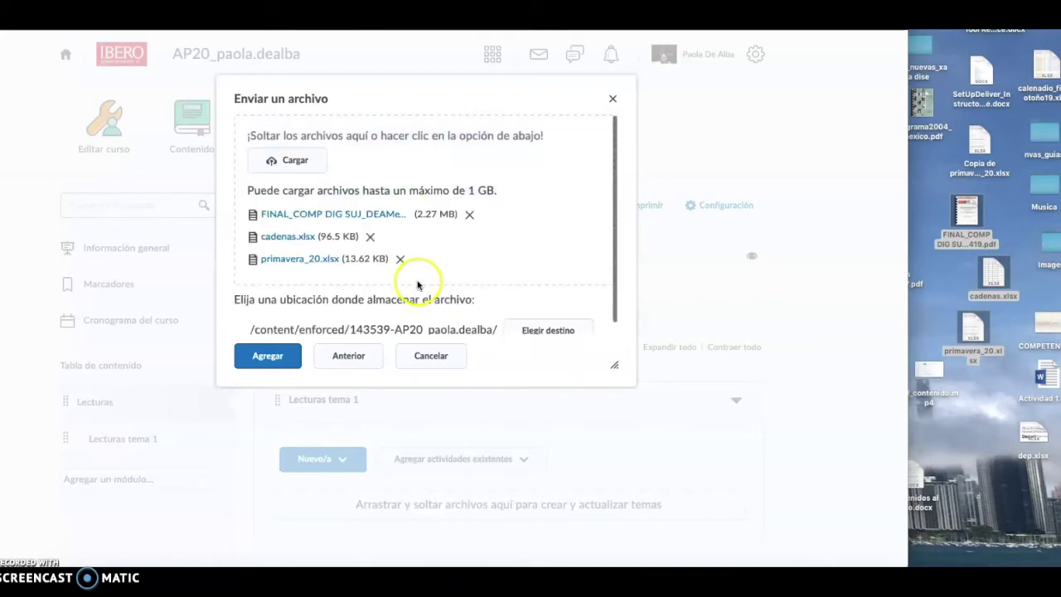
{"action": "left_click", "coordinate": [267, 356]}
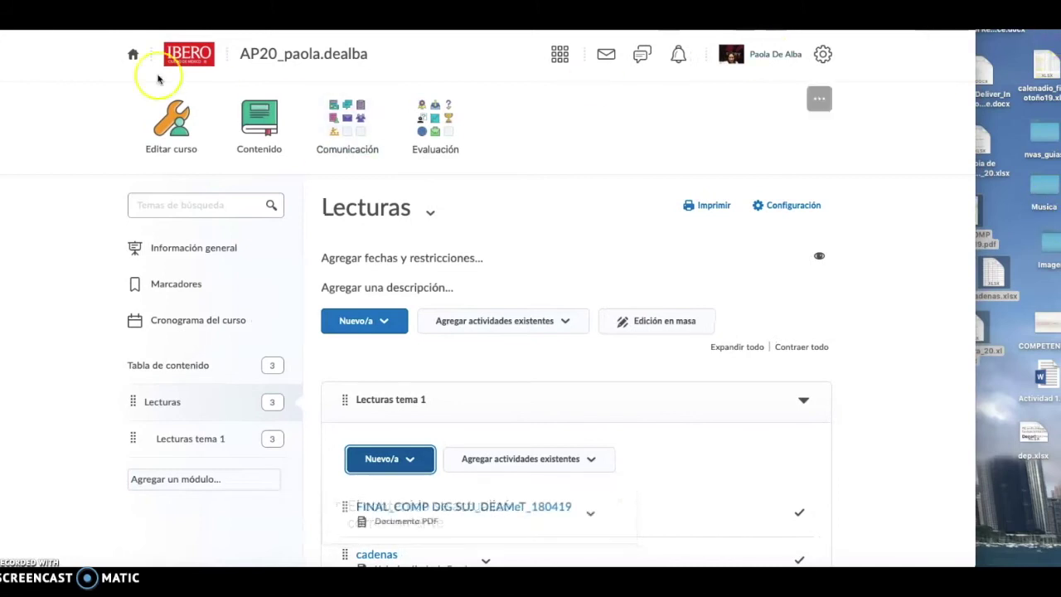
Edit the properties of the FINAL_COMP DIG SUJ PDF topic in place and rename it "Documento 1"
{"action": "scroll", "coordinate": [437, 328], "scroll_direction": "down", "scroll_amount": 2}
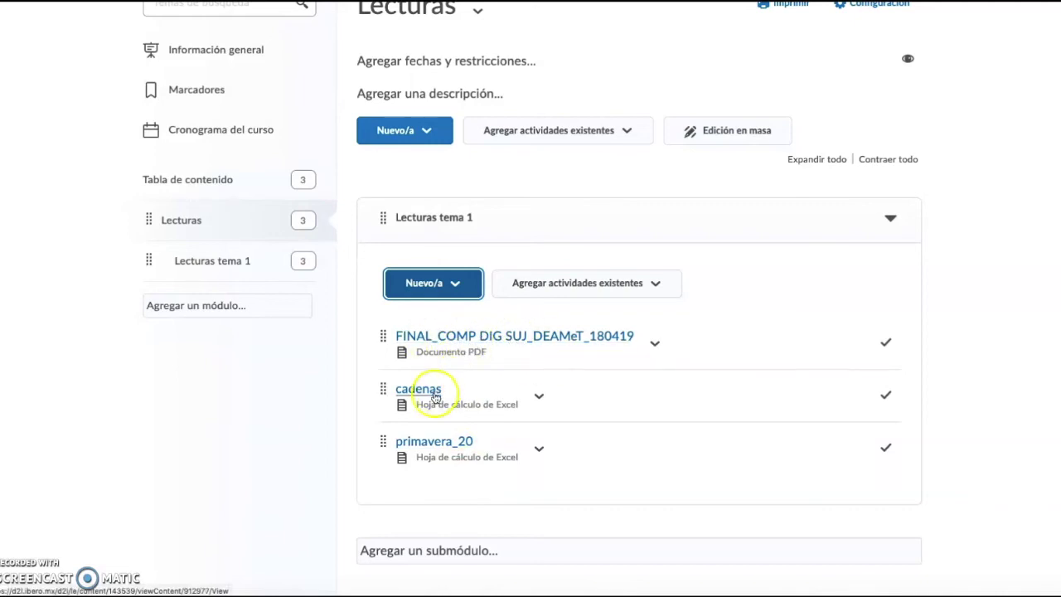
{"action": "left_click", "coordinate": [655, 345]}
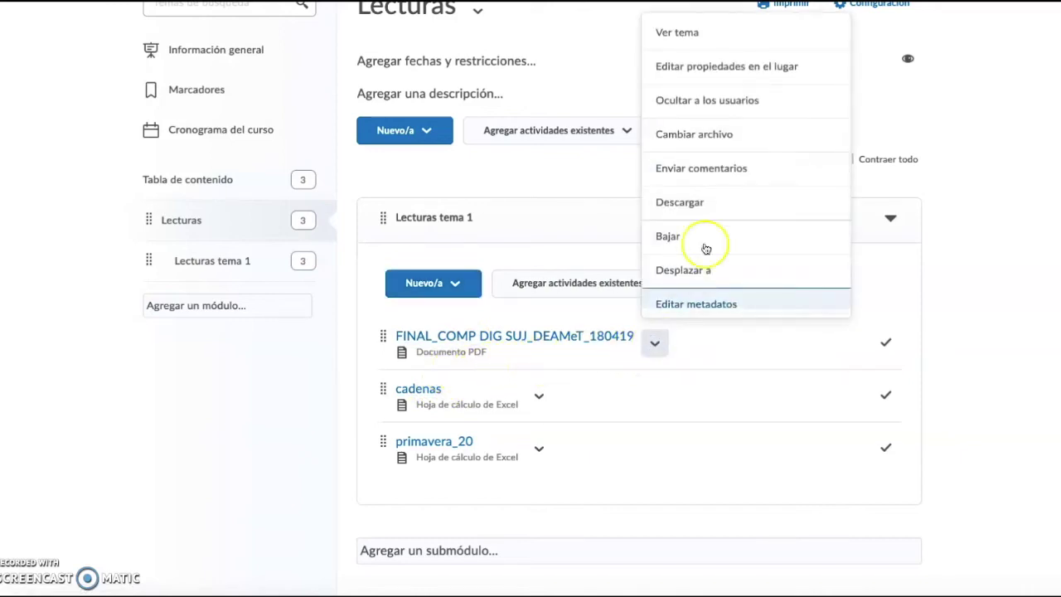
{"action": "scroll", "coordinate": [701, 269], "scroll_direction": "down", "scroll_amount": 1}
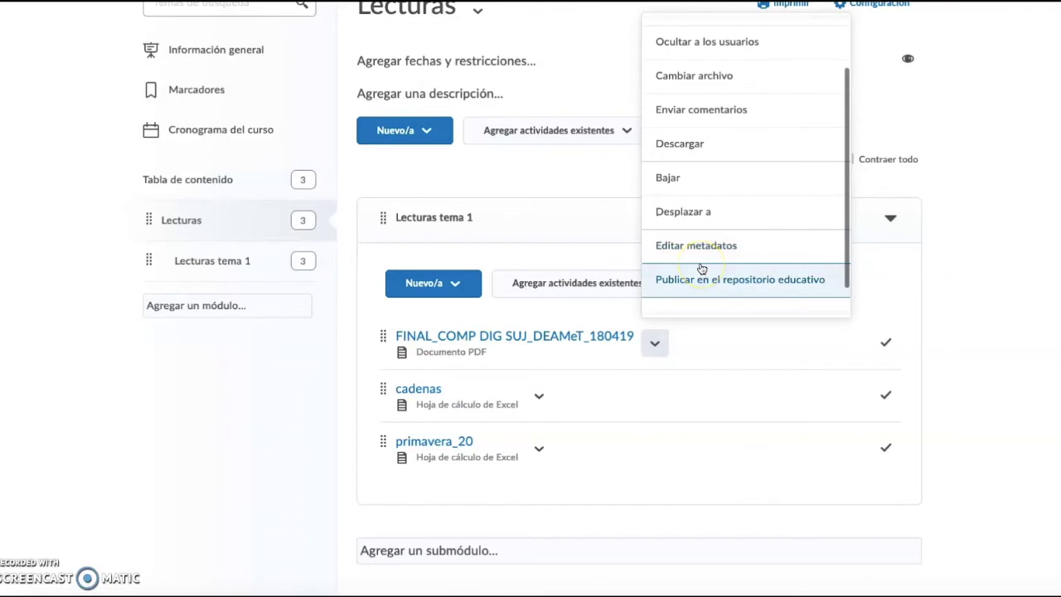
{"action": "scroll", "coordinate": [701, 270], "scroll_direction": "down", "scroll_amount": 1}
{"action": "left_click", "coordinate": [696, 300]}
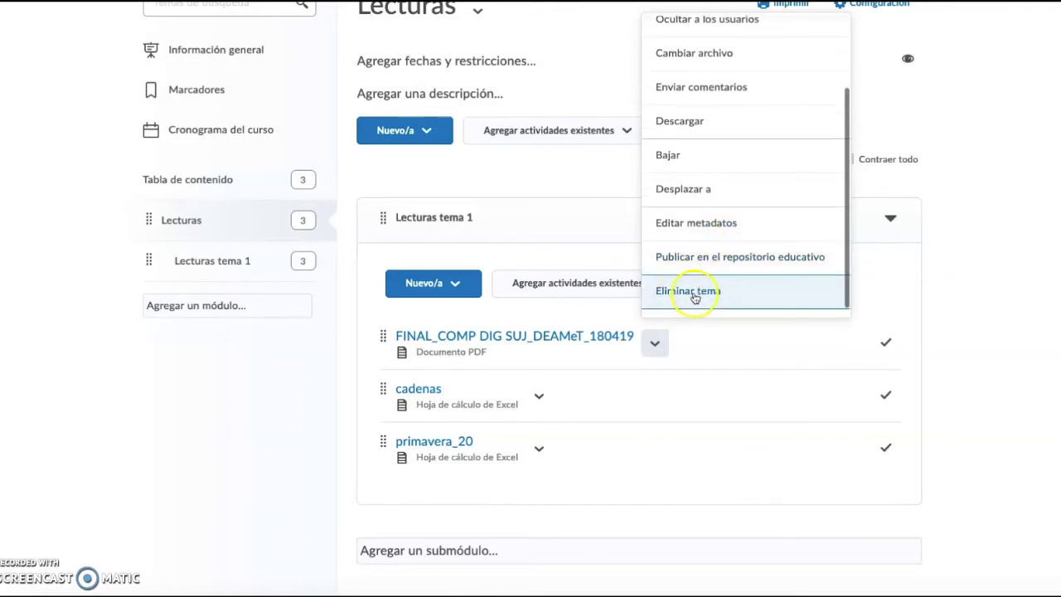
{"action": "scroll", "coordinate": [697, 295], "scroll_direction": "up", "scroll_amount": 3}
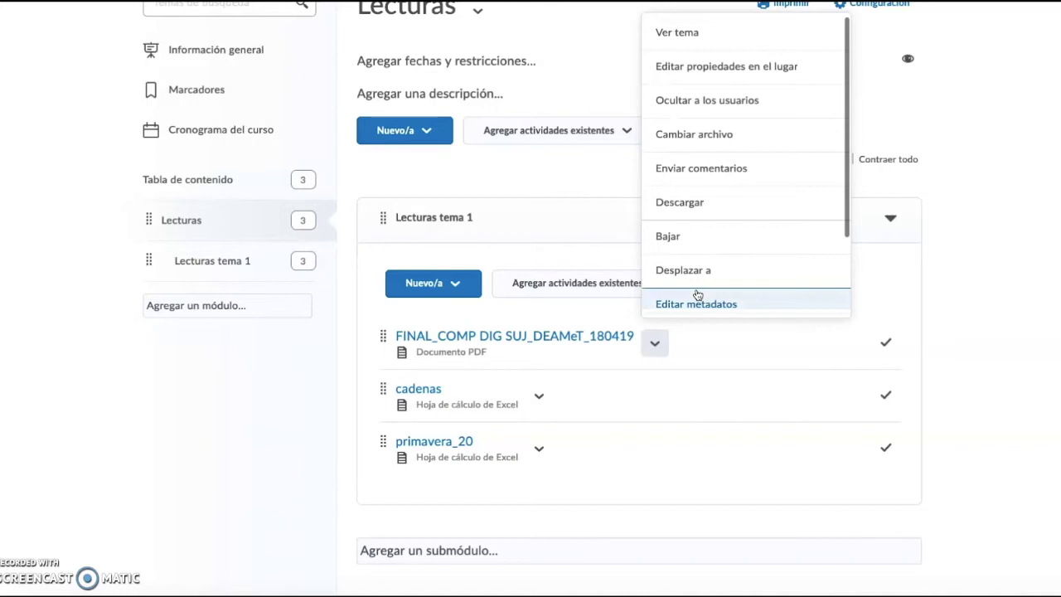
{"action": "left_click", "coordinate": [688, 77]}
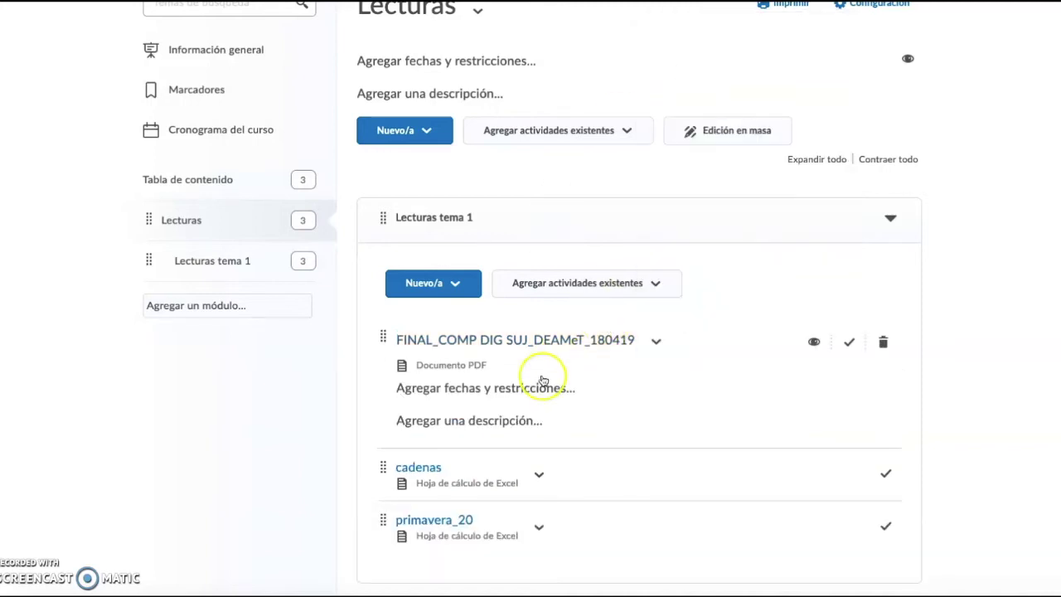
{"action": "left_click", "coordinate": [516, 346]}
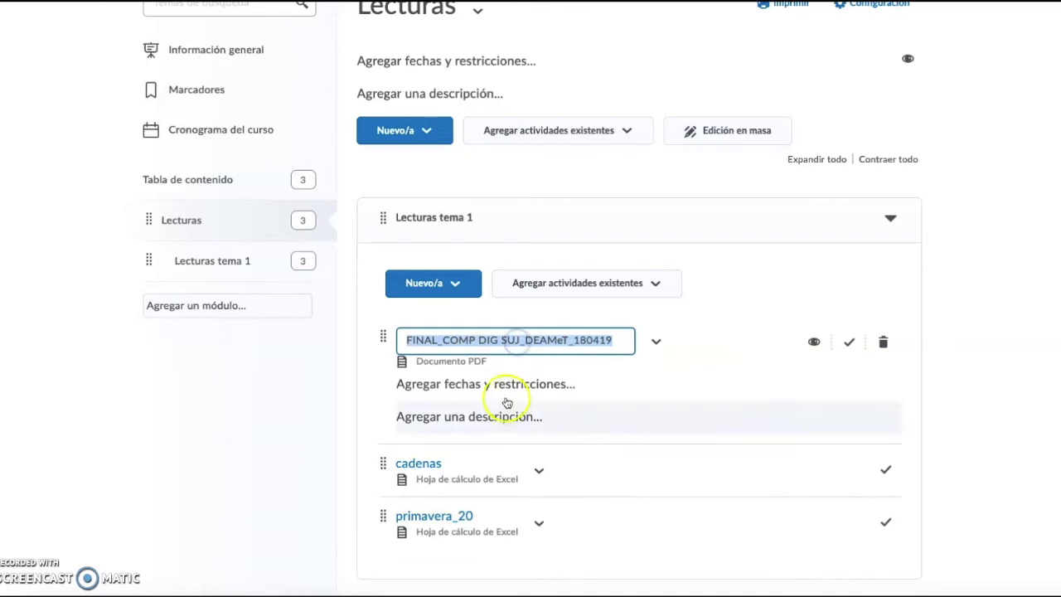
{"action": "key", "text": "BackSpace"}
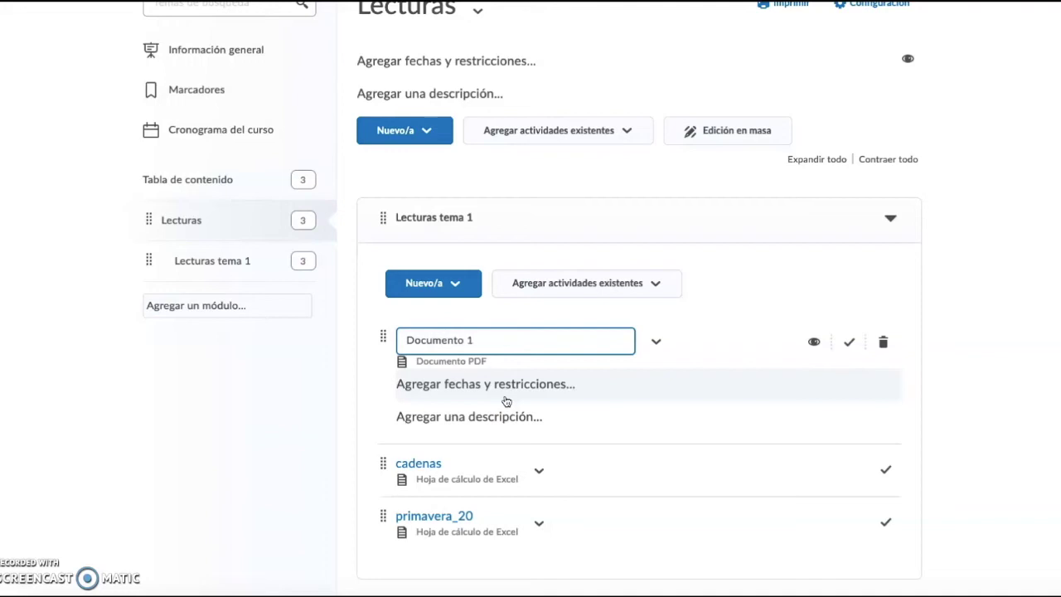
{"action": "key", "text": "Return"}
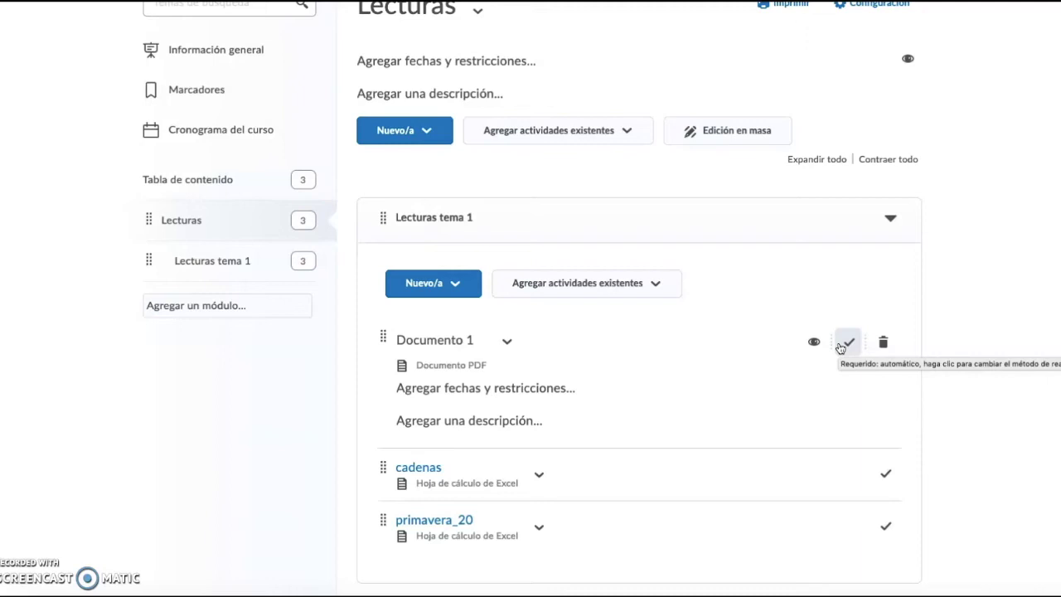
Delete the Documento 1 topic from the content while keeping its associated files and activities in the course
{"action": "left_click", "coordinate": [886, 345]}
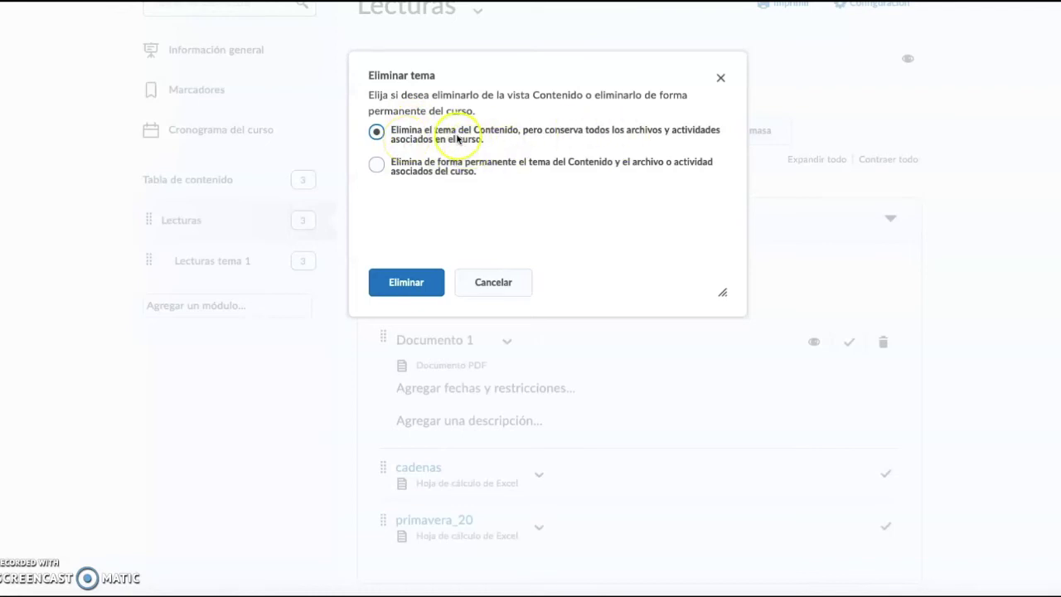
{"action": "left_click", "coordinate": [412, 150]}
{"action": "left_click", "coordinate": [376, 164]}
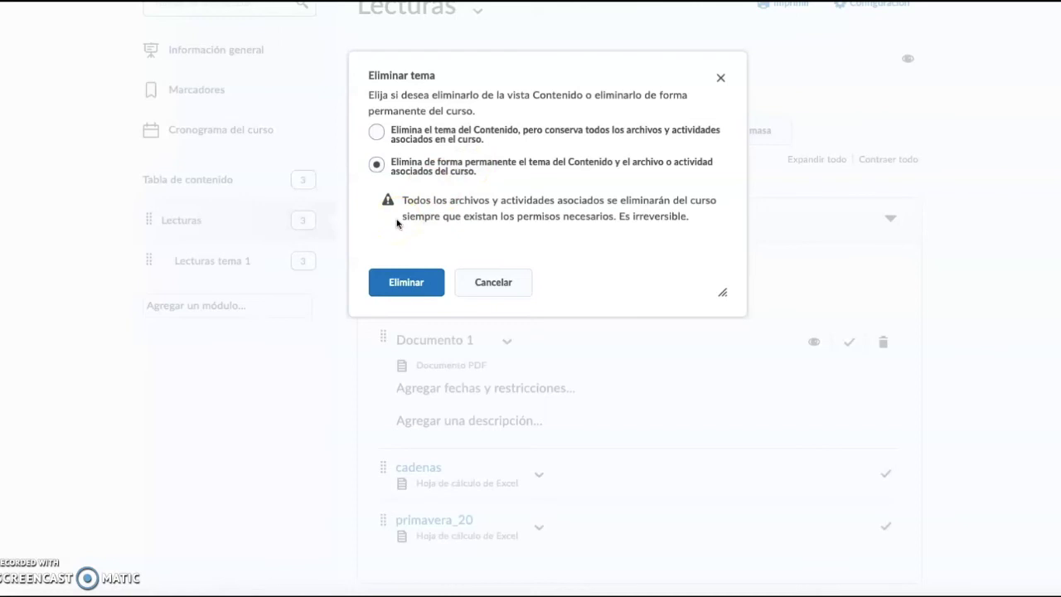
{"action": "left_click", "coordinate": [377, 132]}
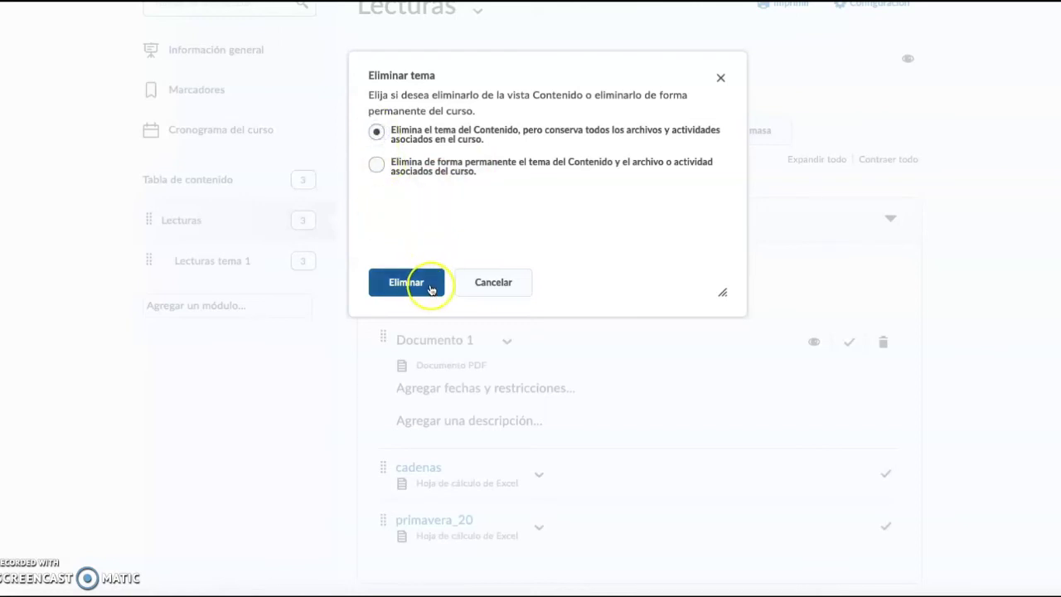
{"action": "left_click", "coordinate": [477, 125]}
{"action": "left_click", "coordinate": [407, 285]}
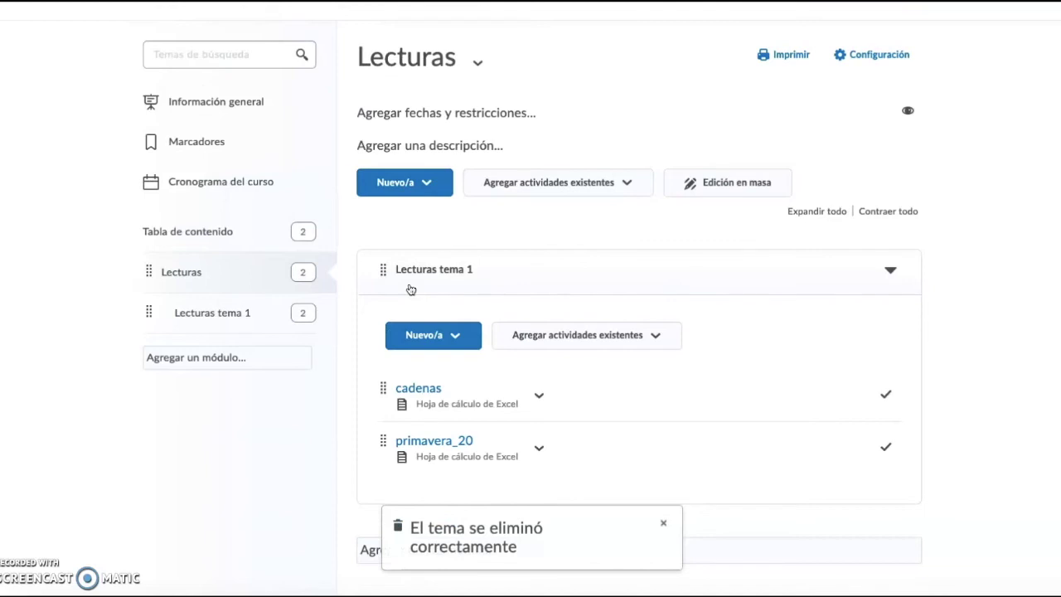
Preview the cadenas spreadsheet and return to the Lecturas tema 1 submodule
{"action": "left_click", "coordinate": [410, 386]}
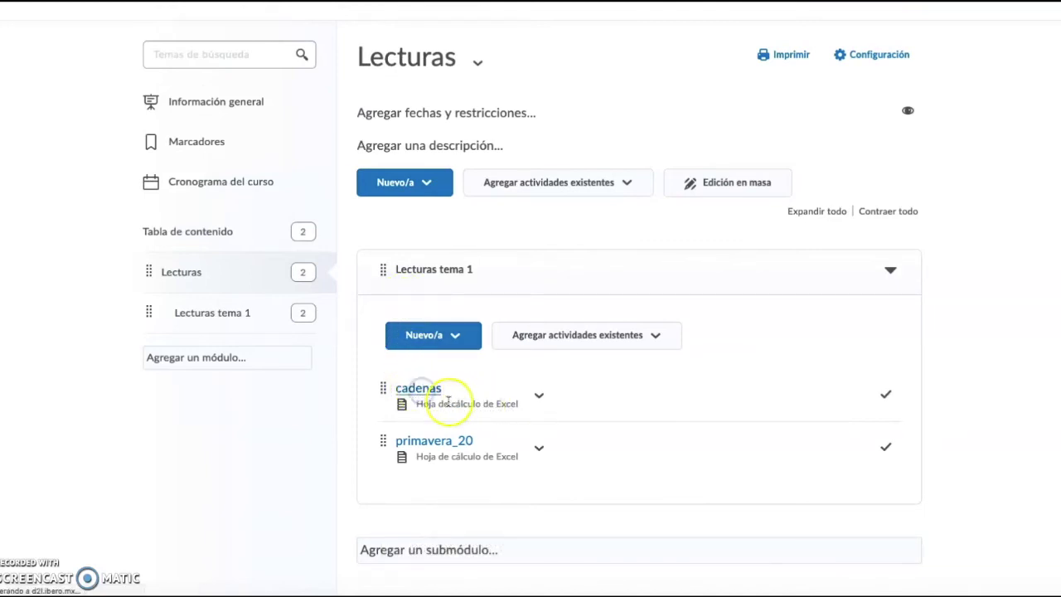
{"action": "scroll", "coordinate": [521, 427], "scroll_direction": "down", "scroll_amount": 5}
{"action": "scroll", "coordinate": [521, 428], "scroll_direction": "up", "scroll_amount": 5}
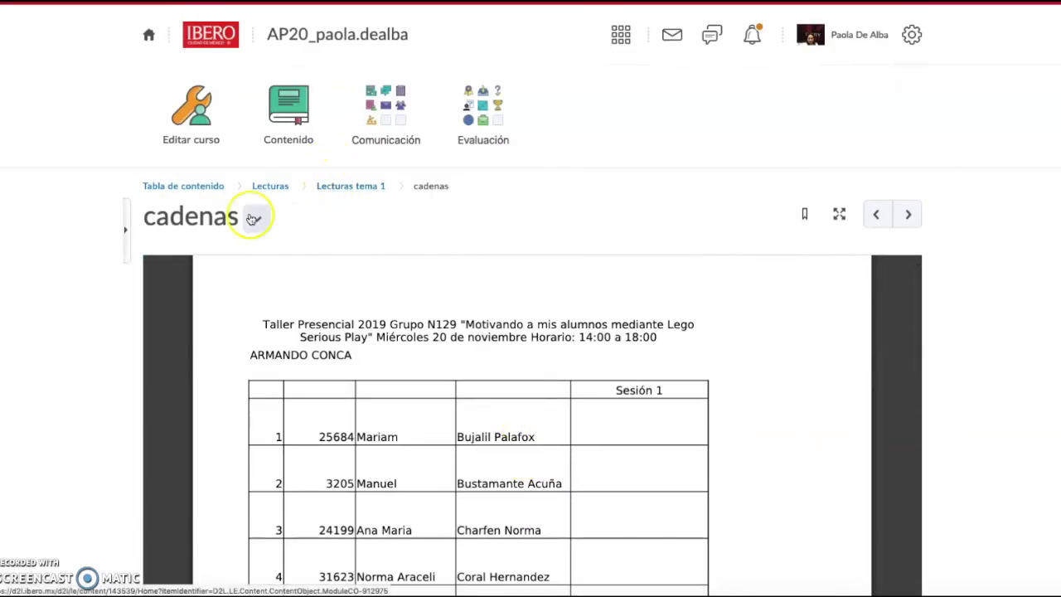
{"action": "left_click", "coordinate": [353, 188]}
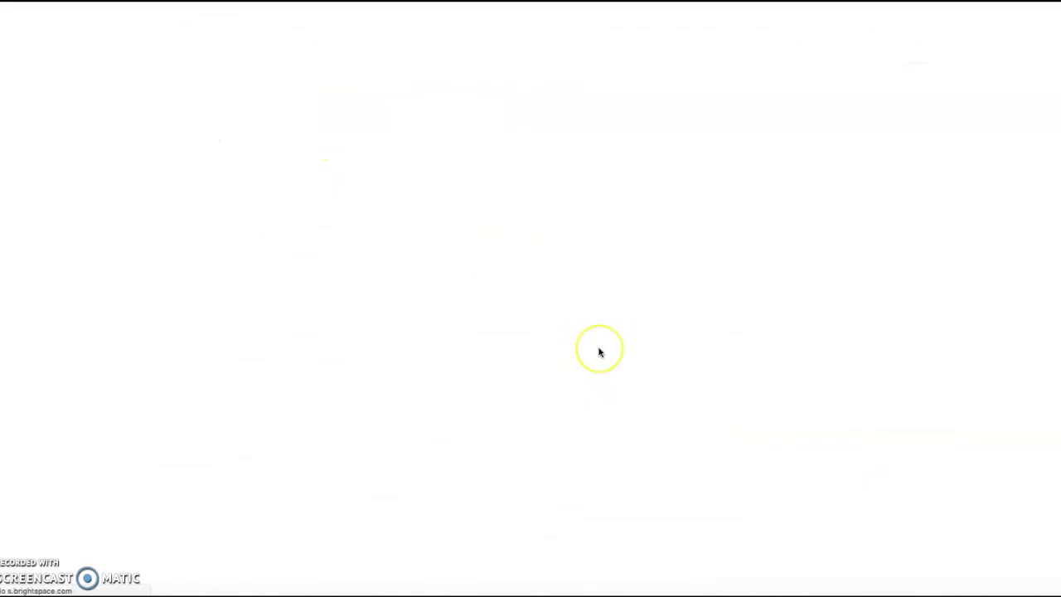
Edit the properties of the cadenas topic in place and rename it "Documento 2"
{"action": "left_click", "coordinate": [523, 383]}
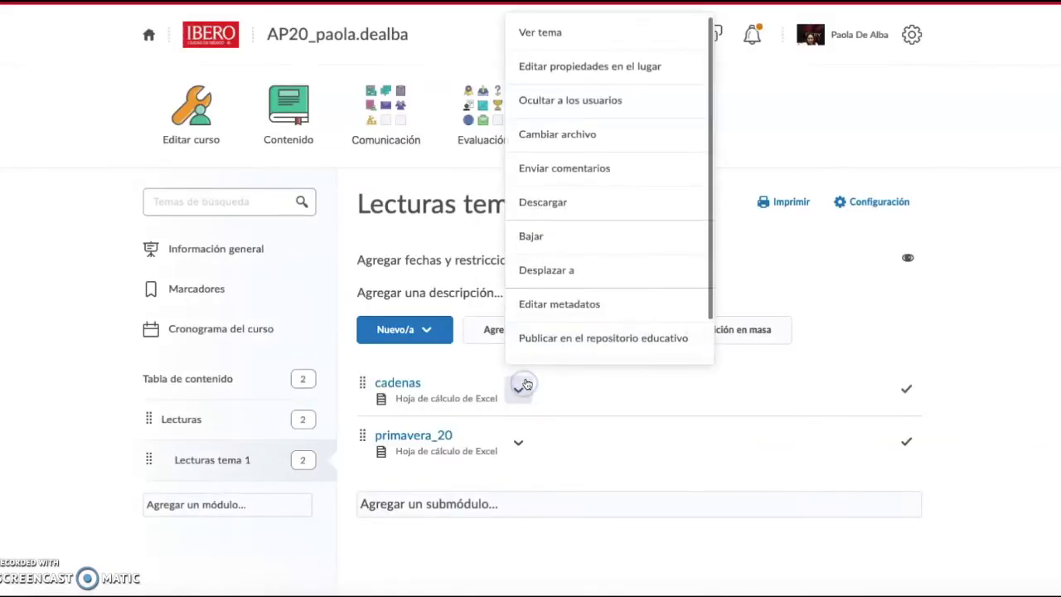
{"action": "left_click", "coordinate": [591, 76]}
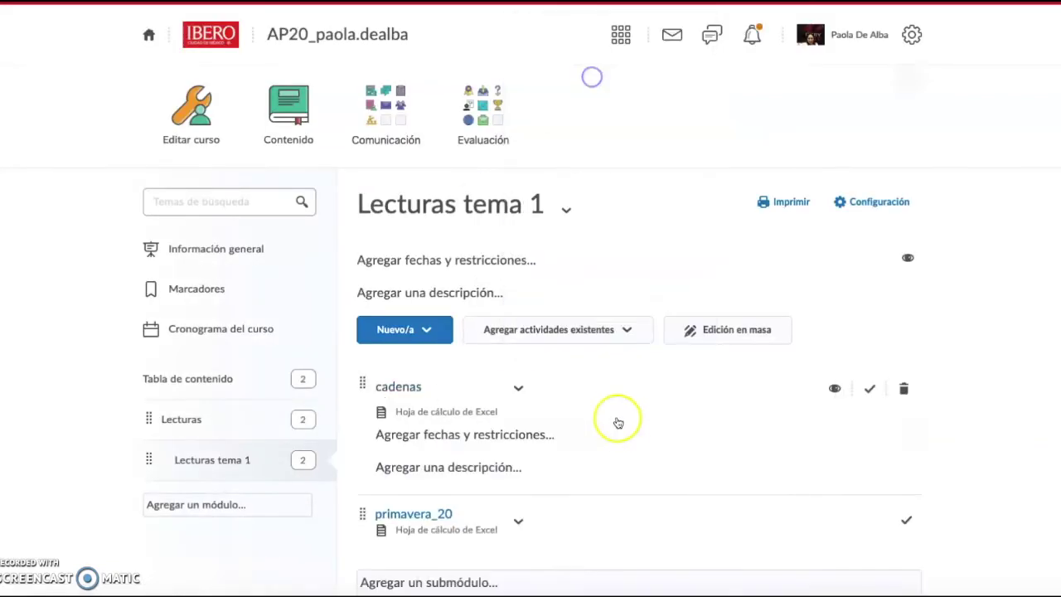
{"action": "left_click", "coordinate": [385, 387]}
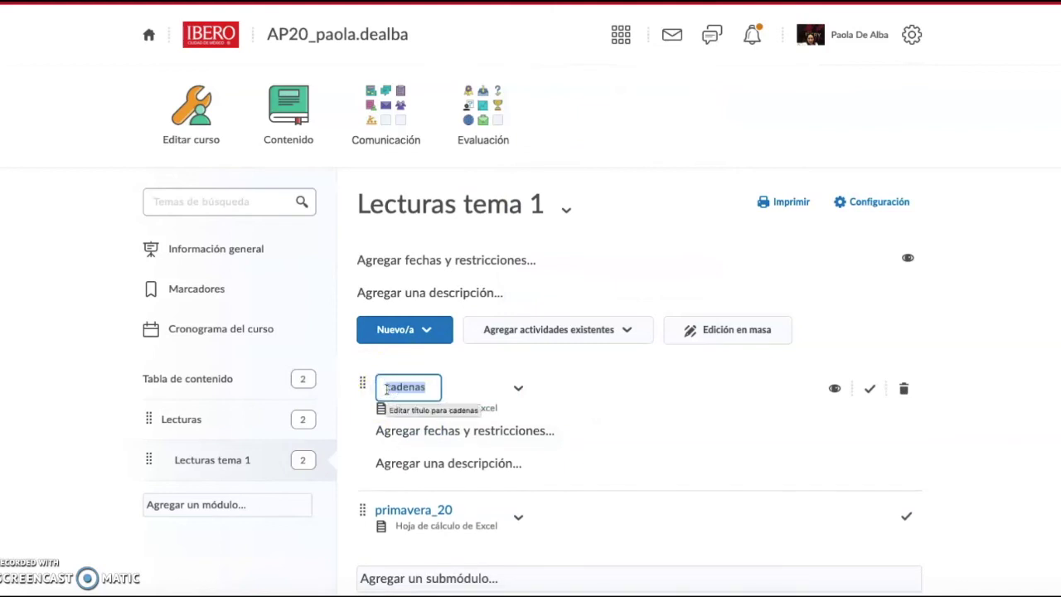
{"action": "type", "text": "Po"}
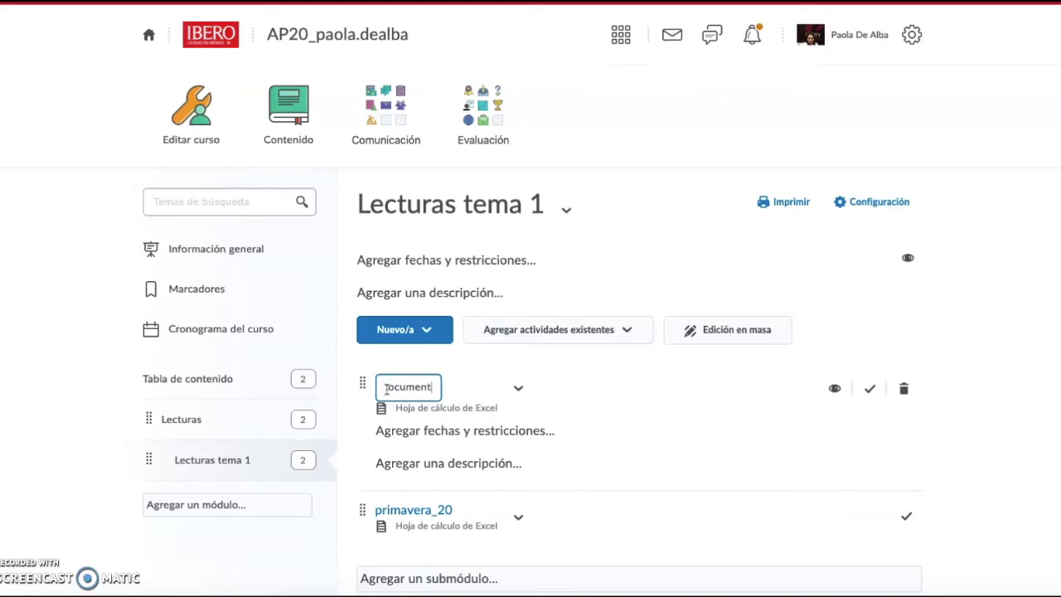
{"action": "key", "text": "Return"}
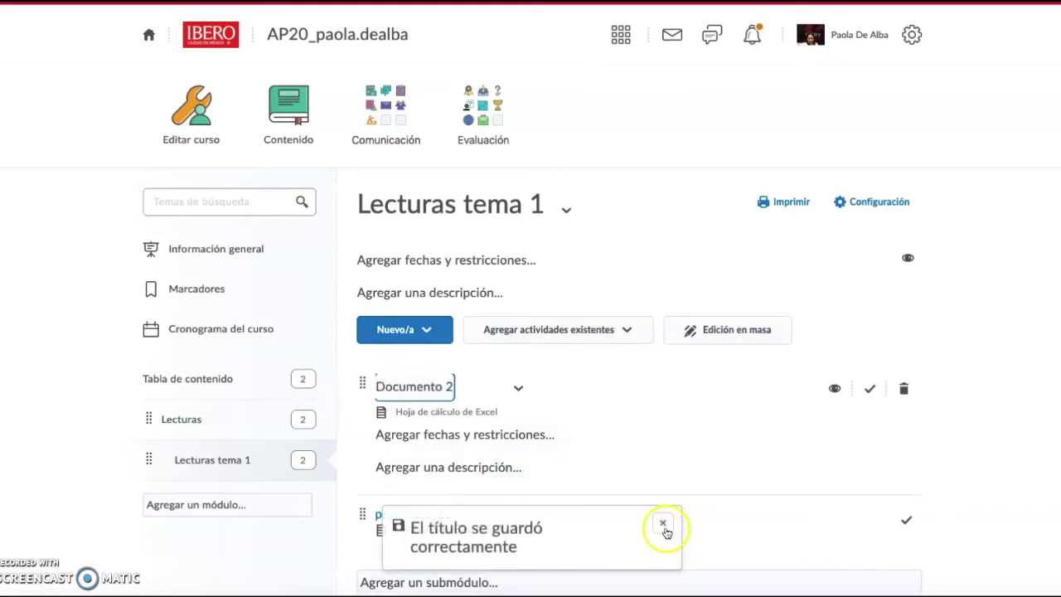
{"action": "left_click", "coordinate": [1024, 420]}
{"action": "scroll", "coordinate": [791, 419], "scroll_direction": "down", "scroll_amount": 1}
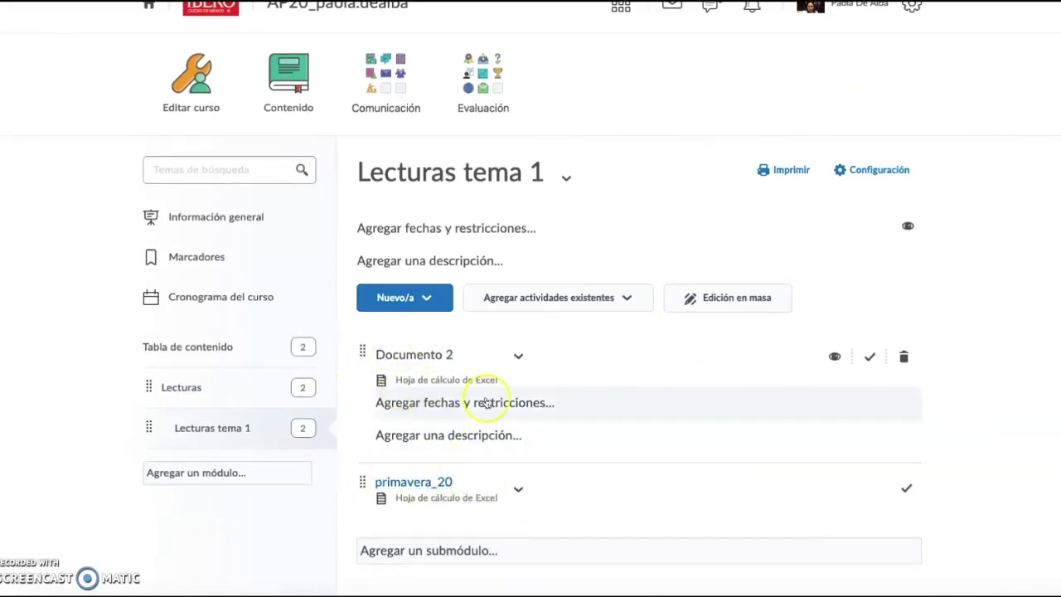
{"action": "left_click", "coordinate": [355, 349]}
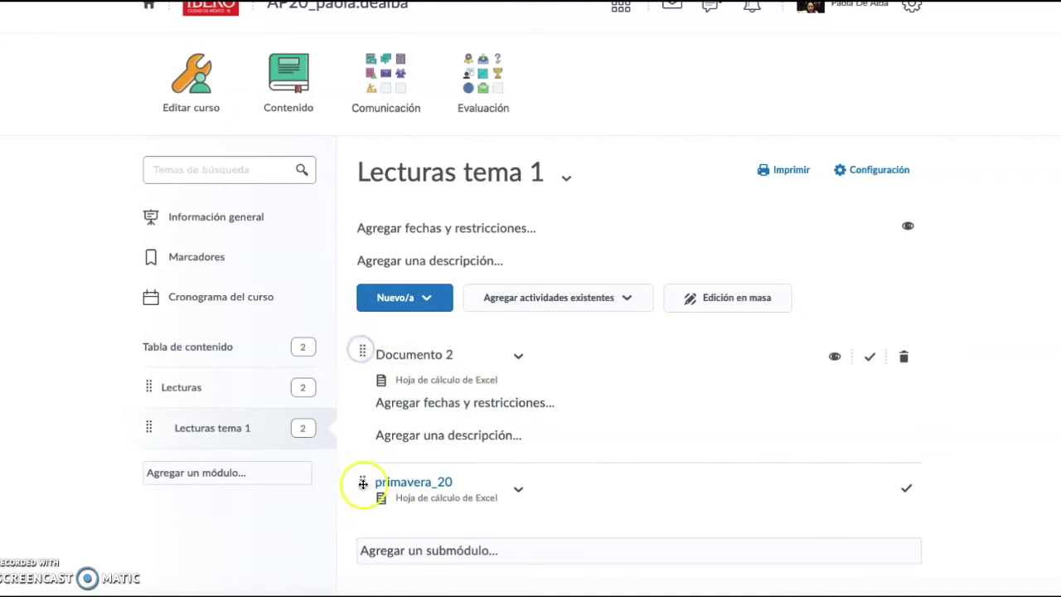
{"action": "left_click", "coordinate": [474, 434]}
{"action": "scroll", "coordinate": [495, 456], "scroll_direction": "down", "scroll_amount": 2}
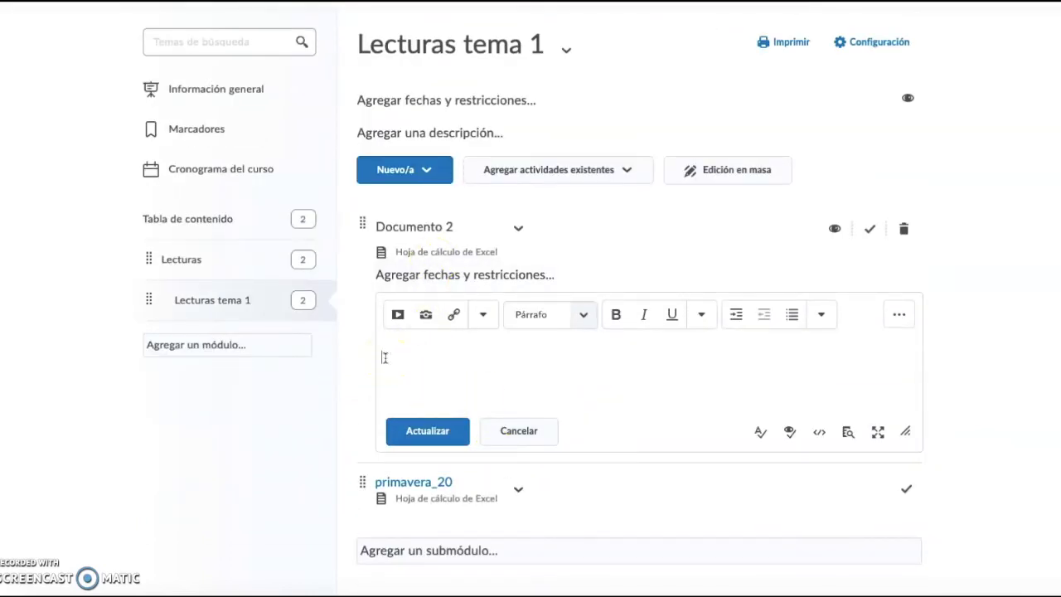
{"action": "left_click", "coordinate": [500, 428]}
{"action": "left_click", "coordinate": [446, 531]}
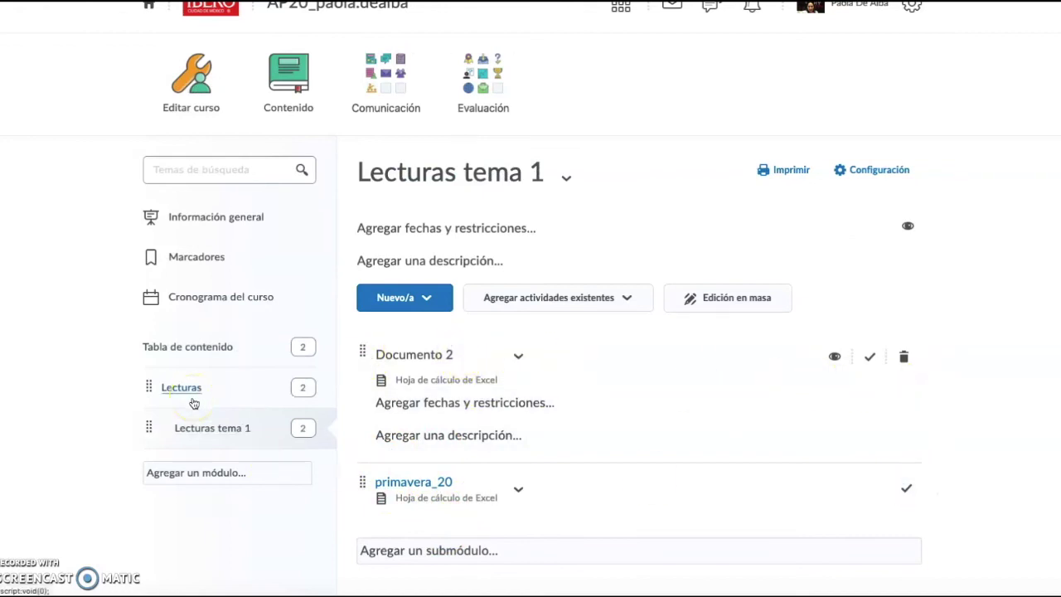
Try reordering the Lecturas tema 1 topics and return primavera_20 to its place below Documento 2
{"action": "key", "text": "F5"}
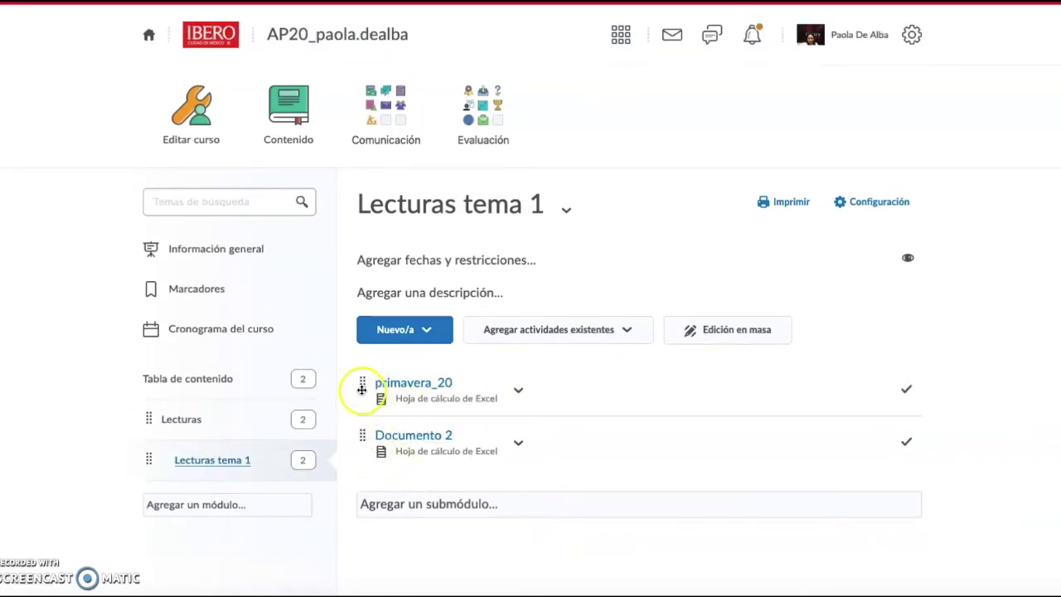
{"action": "mouse_move", "coordinate": [362, 381]}
{"action": "left_mouse_down"}
{"action": "mouse_move", "coordinate": [362, 455]}
{"action": "mouse_move", "coordinate": [360, 381]}
{"action": "left_mouse_up"}
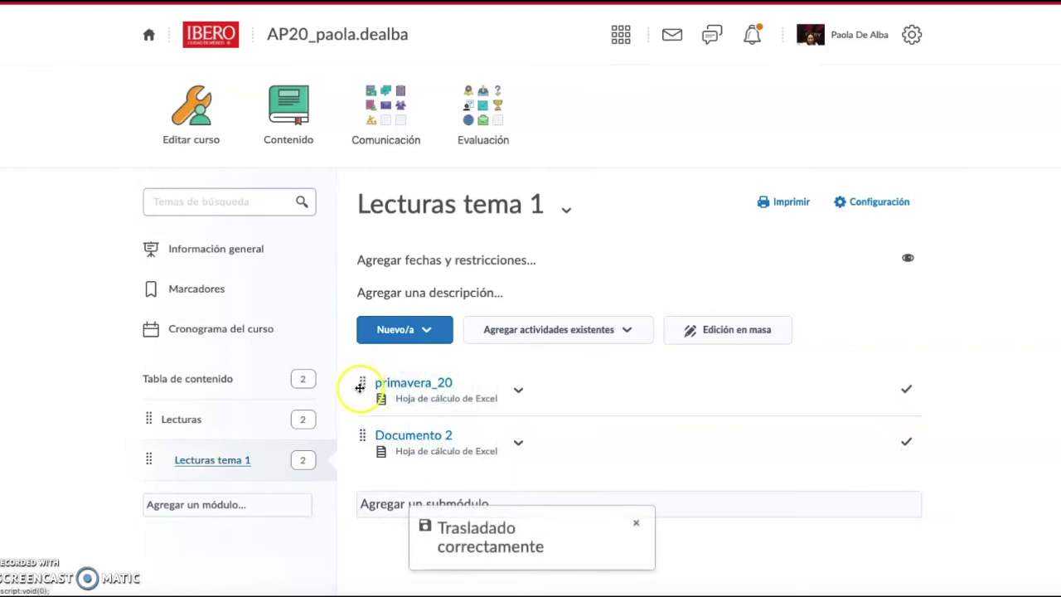
{"action": "left_click_drag", "start_coordinate": [361, 381], "coordinate": [367, 467]}
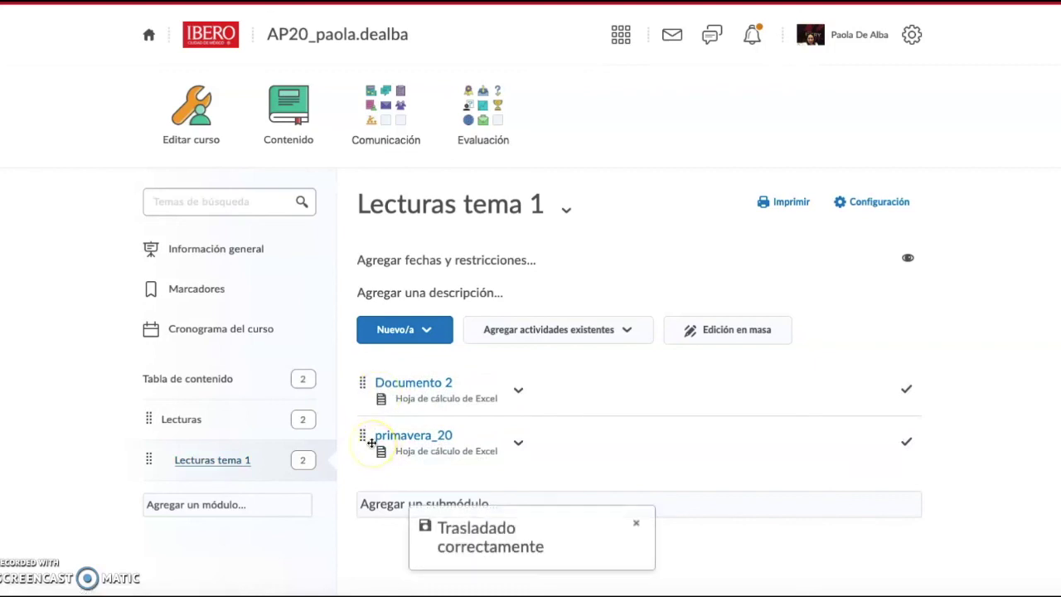
Open the Lecturas module and change its title to "Lecturas del curso"
{"action": "left_click", "coordinate": [199, 428]}
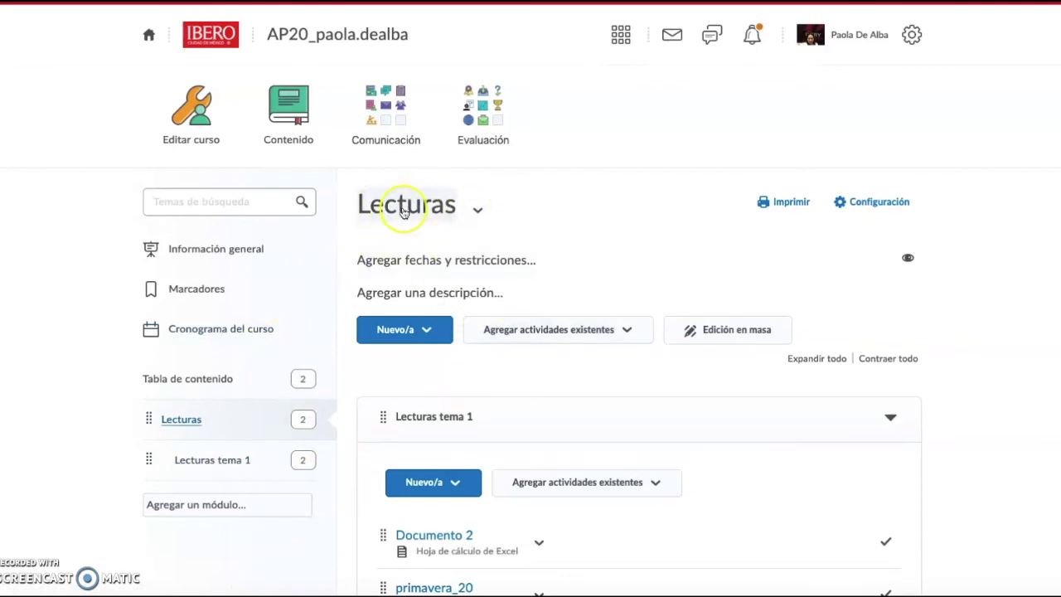
{"action": "left_click", "coordinate": [172, 422]}
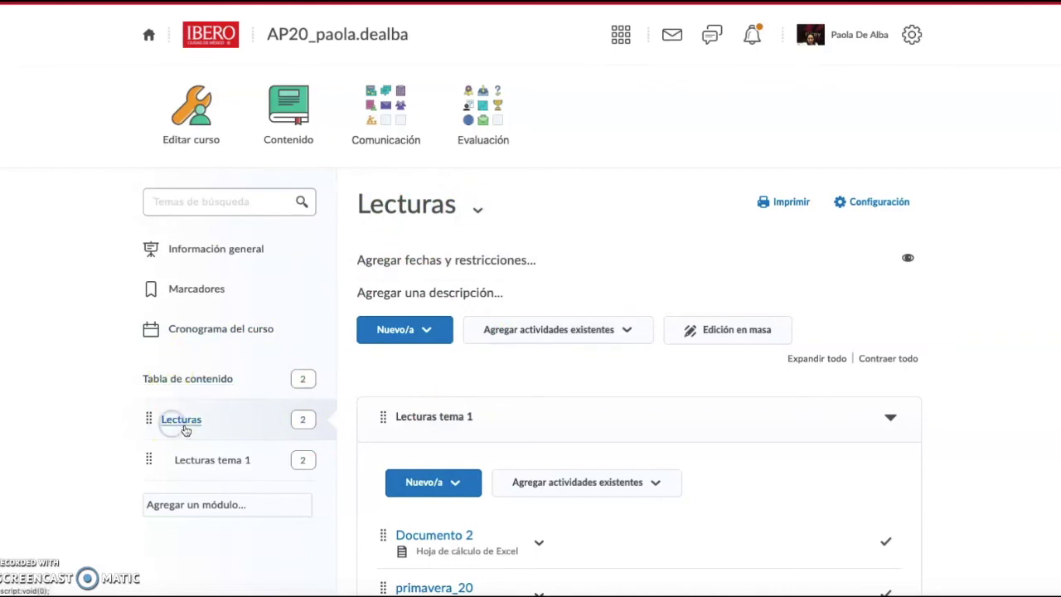
{"action": "left_click", "coordinate": [390, 205]}
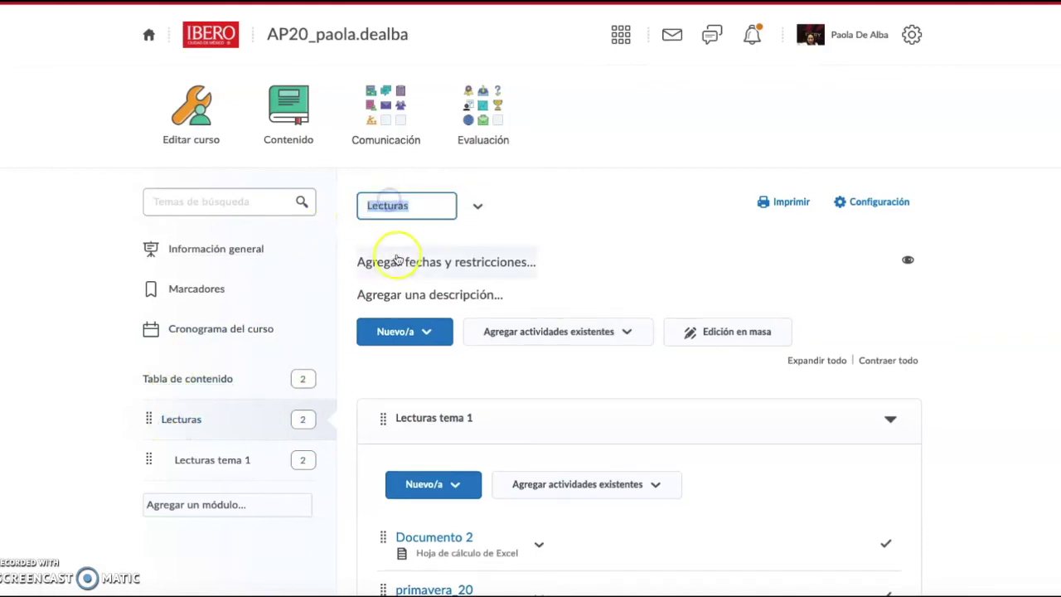
{"action": "left_click", "coordinate": [419, 208]}
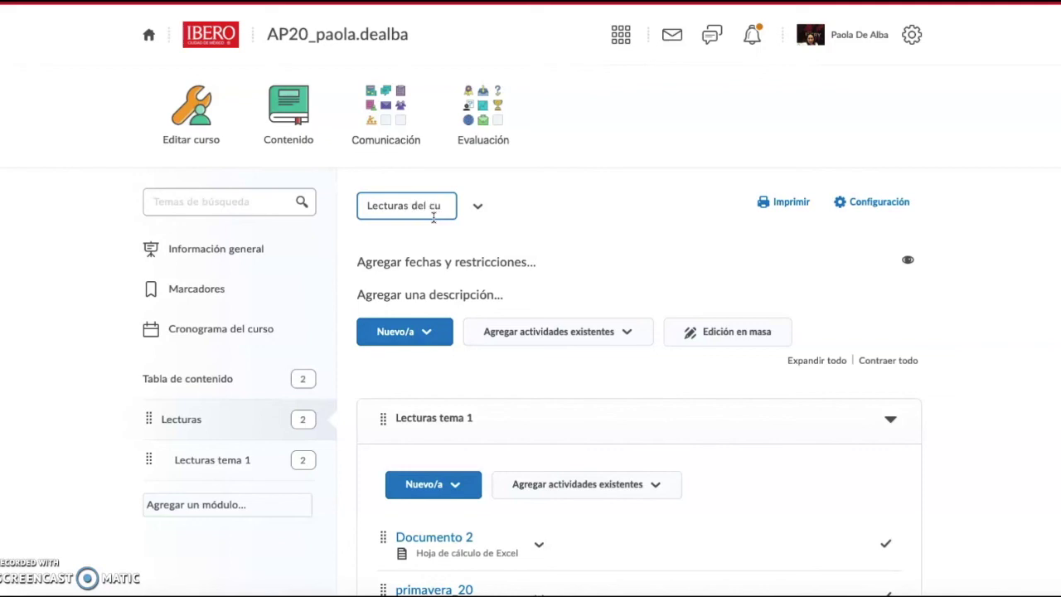
{"action": "key", "text": "Return"}
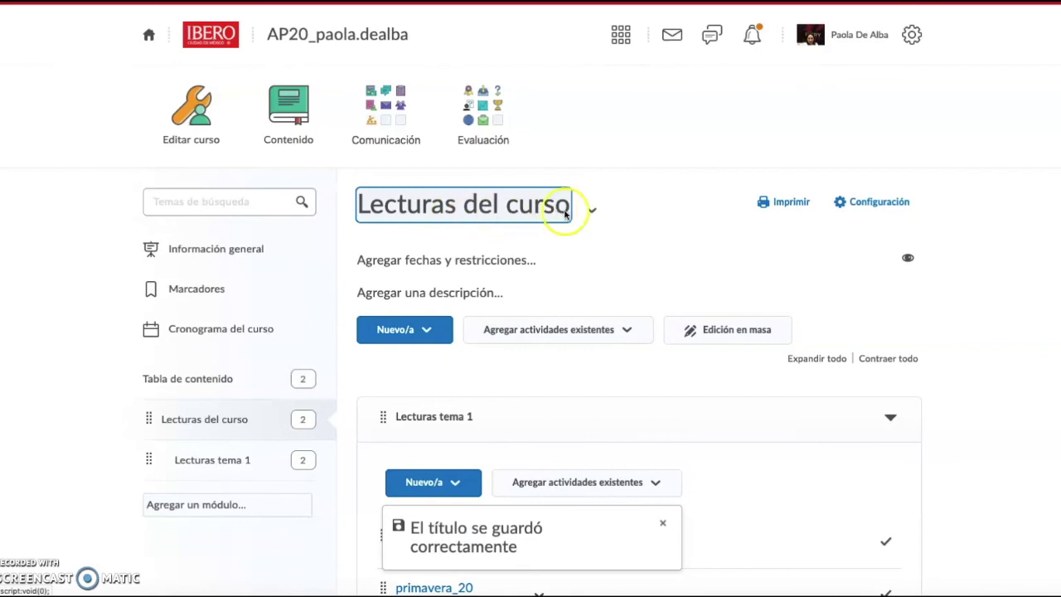
{"action": "left_click", "coordinate": [596, 210]}
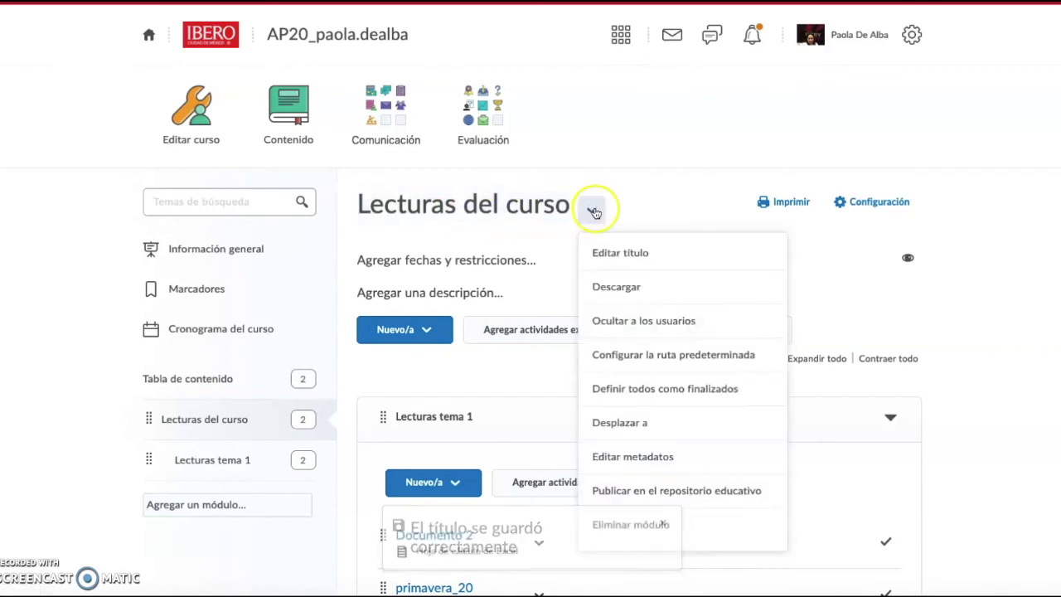
{"action": "scroll", "coordinate": [641, 396], "scroll_direction": "down", "scroll_amount": 2}
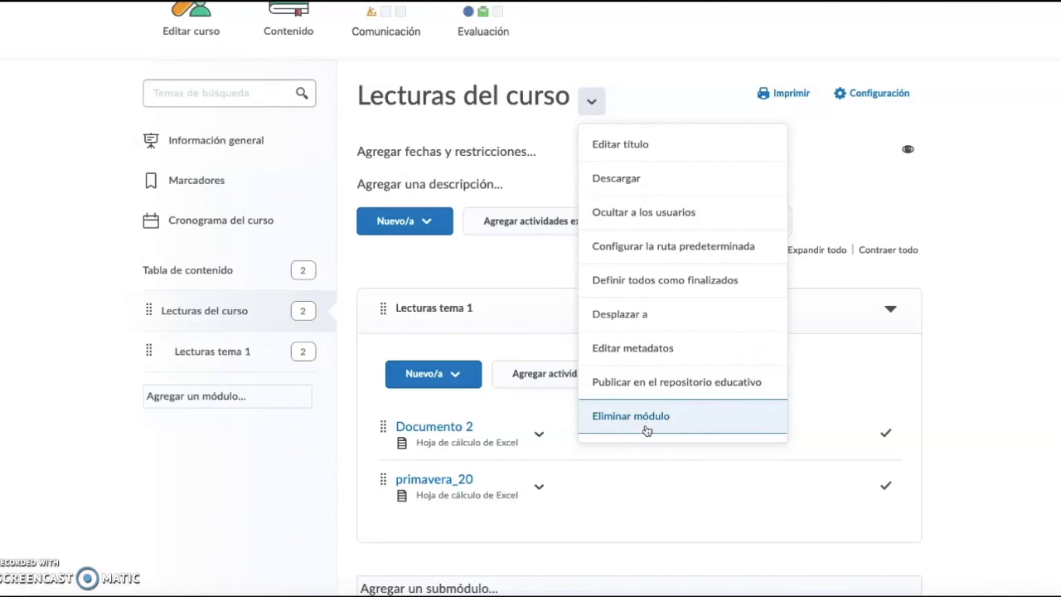
{"action": "left_click", "coordinate": [633, 96]}
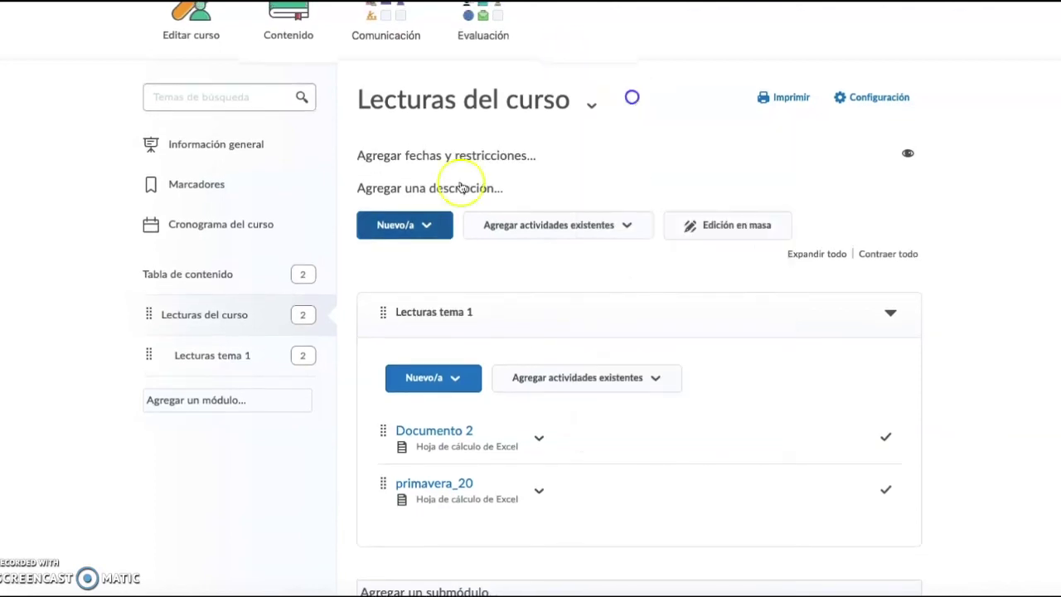
Open the Lecturas tema 1 submodule and change its title to "Lecturas tema 1.1"
{"action": "left_click", "coordinate": [179, 352]}
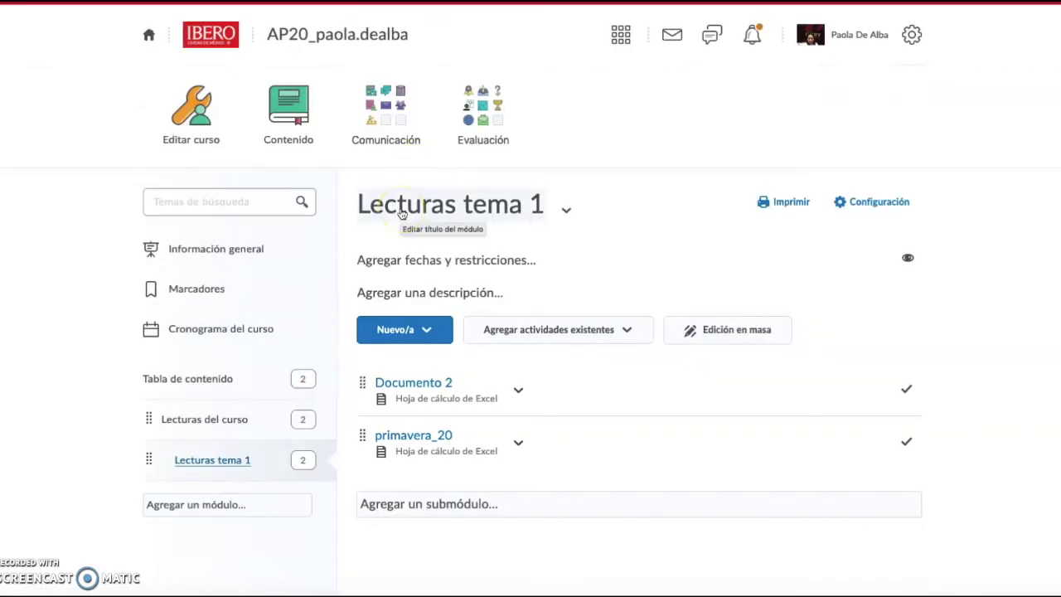
{"action": "left_click", "coordinate": [401, 214]}
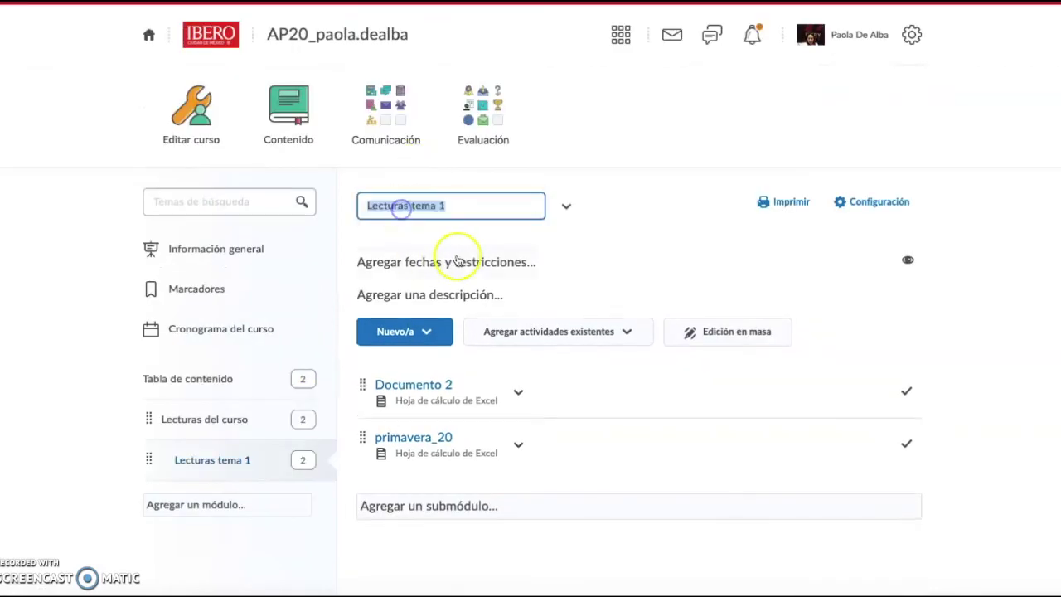
{"action": "left_click", "coordinate": [460, 207]}
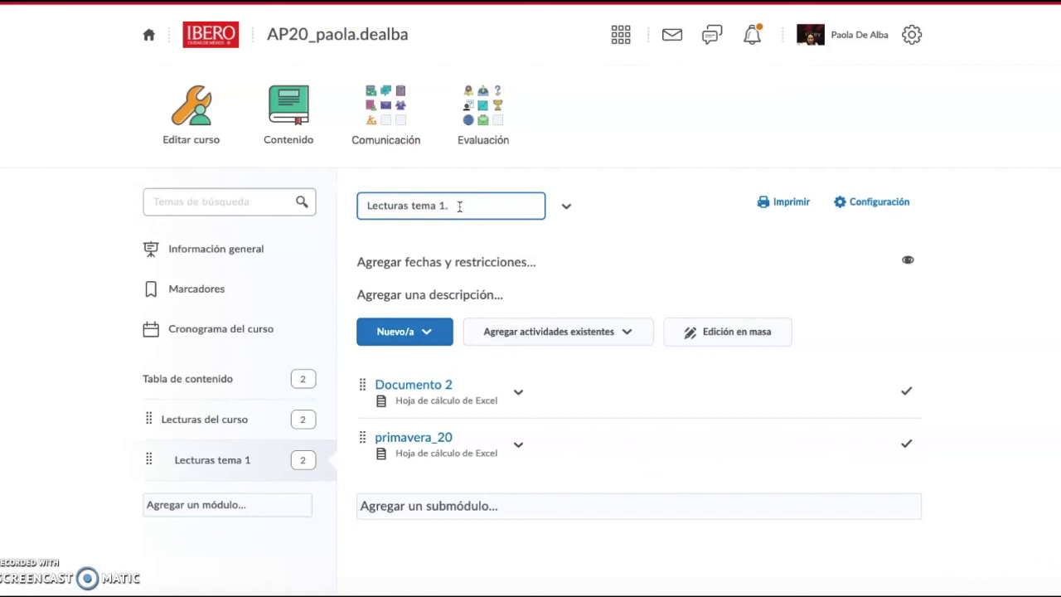
{"action": "key", "text": "Return"}
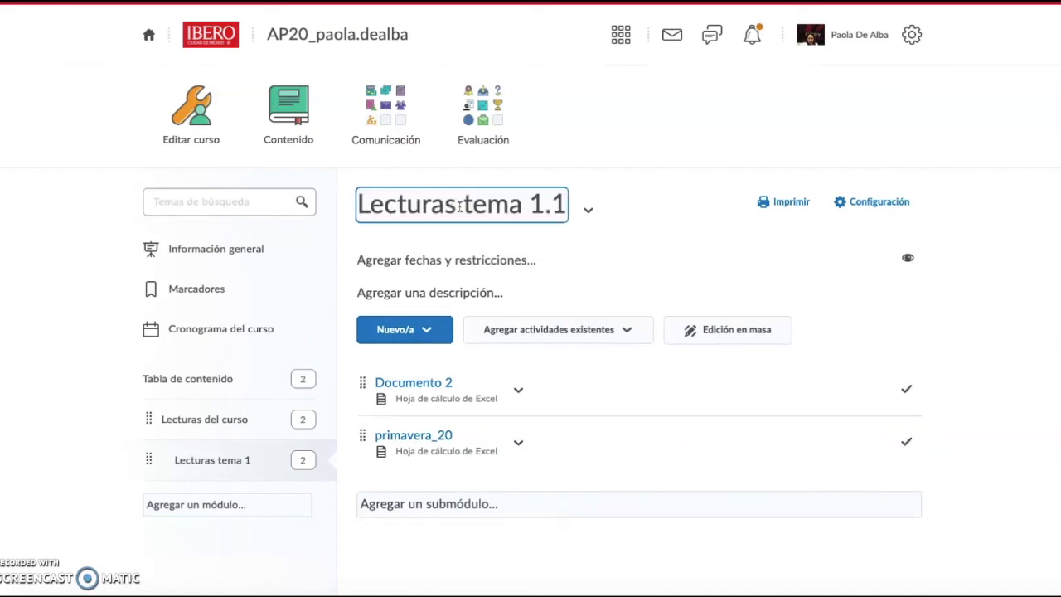
{"action": "left_click", "coordinate": [587, 211]}
{"action": "scroll", "coordinate": [683, 366], "scroll_direction": "down", "scroll_amount": 1}
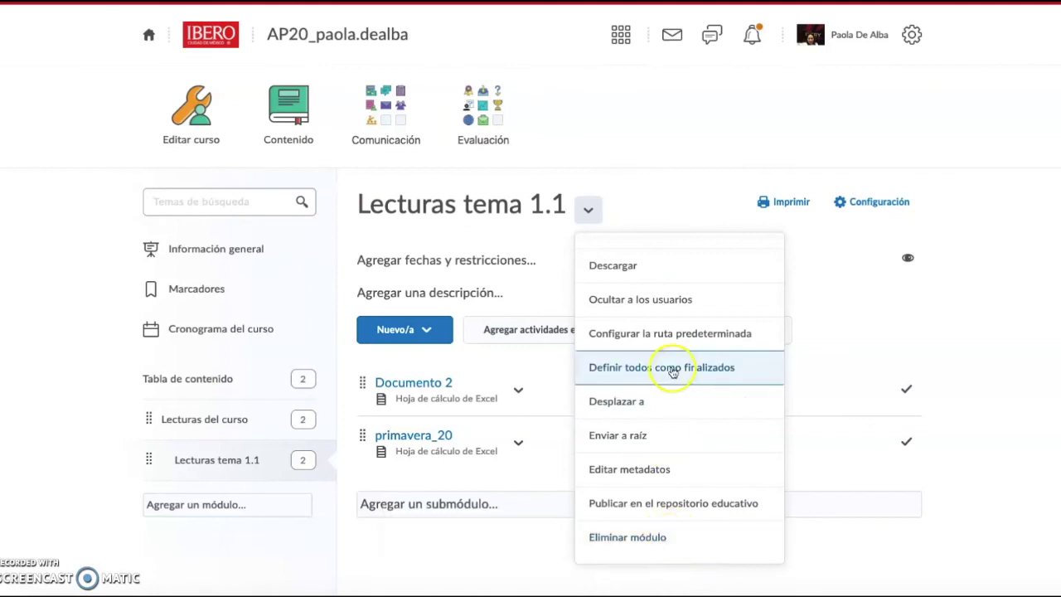
{"action": "left_click", "coordinate": [674, 207]}
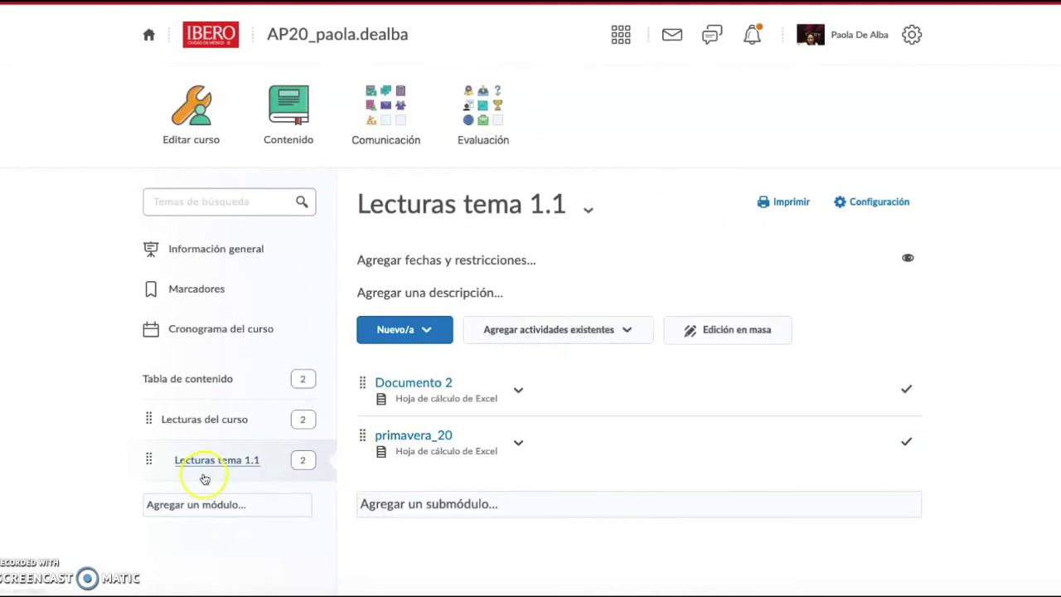